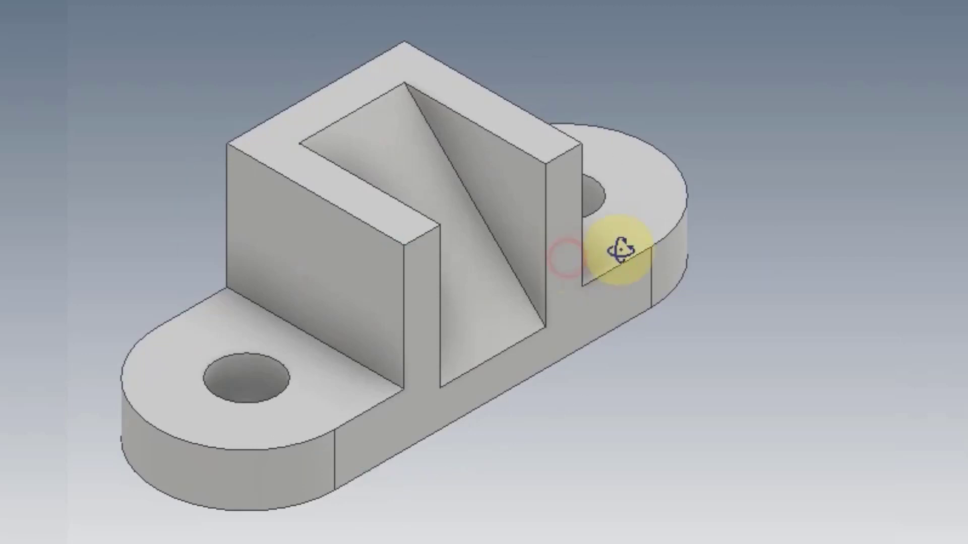
# Orbit the finished slotted base plate to view it from another side
pyautogui.moveTo(620, 250)
pyautogui.mouseDown()
pyautogui.moveTo(507, 252)
pyautogui.moveTo(599, 255)
pyautogui.moveTo(703, 242)
pyautogui.moveTo(722, 221)
pyautogui.moveTo(705, 213)
pyautogui.moveTo(683, 231)
pyautogui.moveTo(644, 216)
pyautogui.moveTo(647, 196)
pyautogui.moveTo(725, 168)
pyautogui.moveTo(702, 224)
pyautogui.moveTo(702, 156)
pyautogui.moveTo(805, 167)
pyautogui.mouseUp()
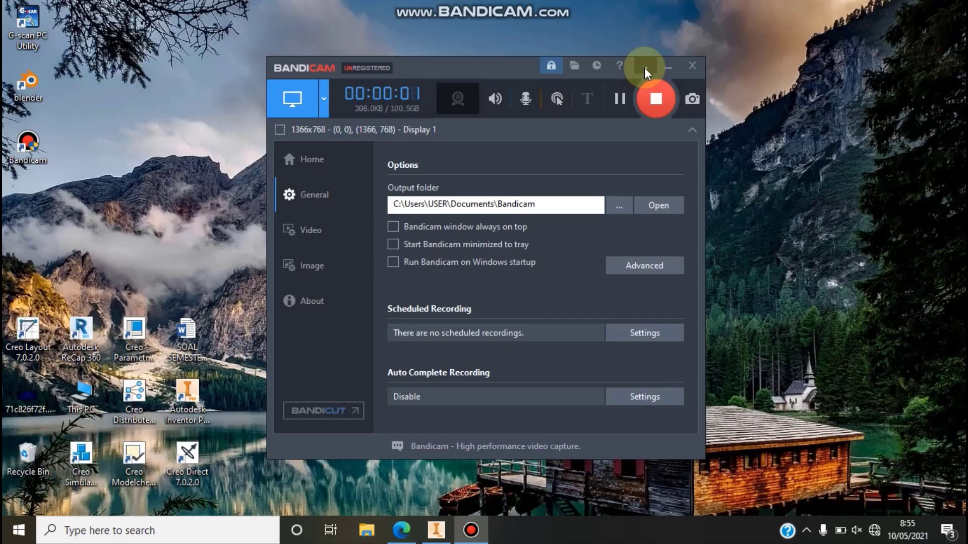
# Minimise the Bandicam recorder and refresh the Windows desktop
pyautogui.click(644, 67)
pyautogui.rightClick(421, 130)
pyautogui.click(467, 193)
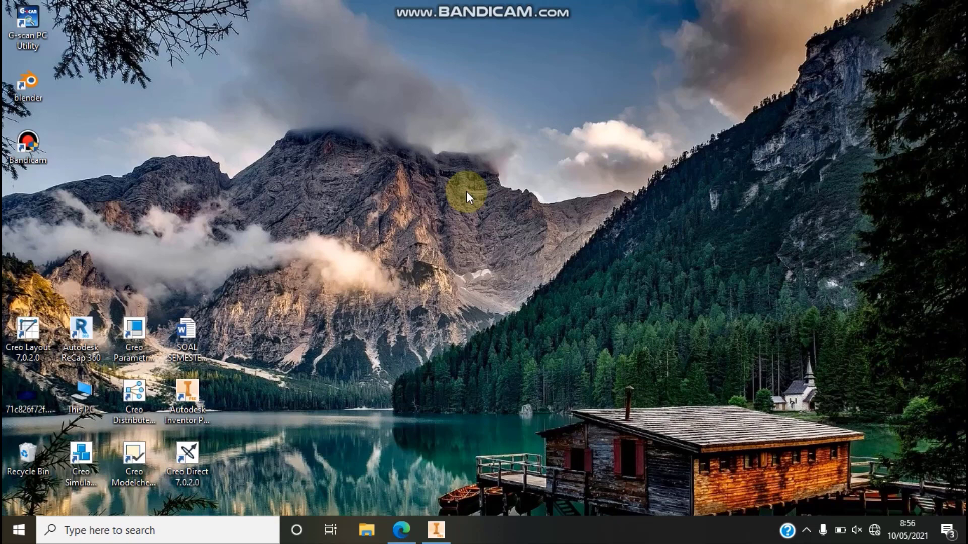
pyautogui.click(403, 530)
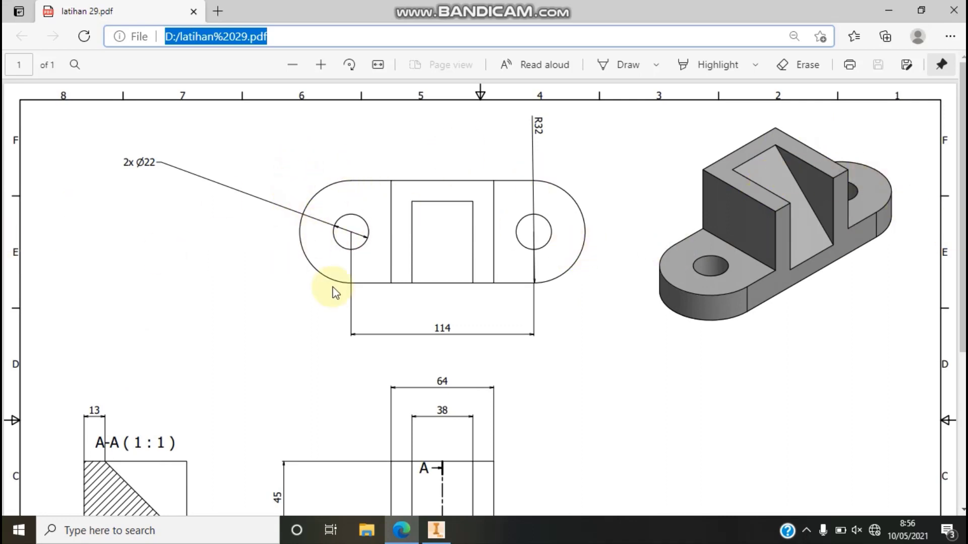
pyautogui.scroll(-2, 333, 290)
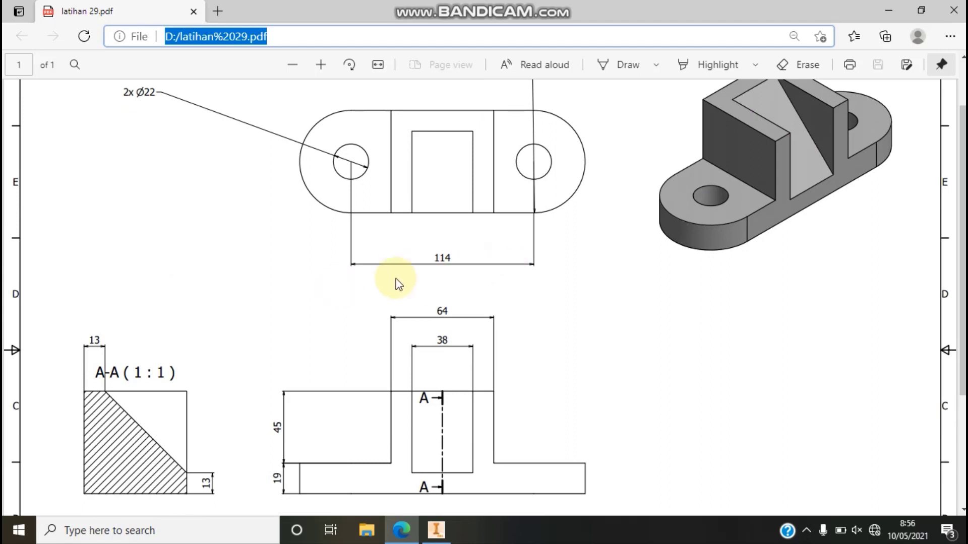
pyautogui.scroll(2, 392, 274)
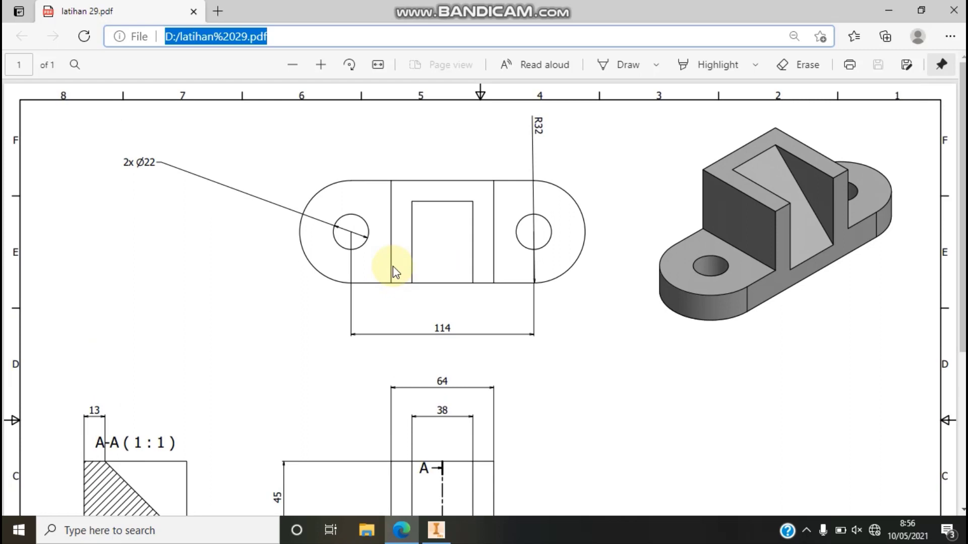
pyautogui.scroll(-2, 393, 269)
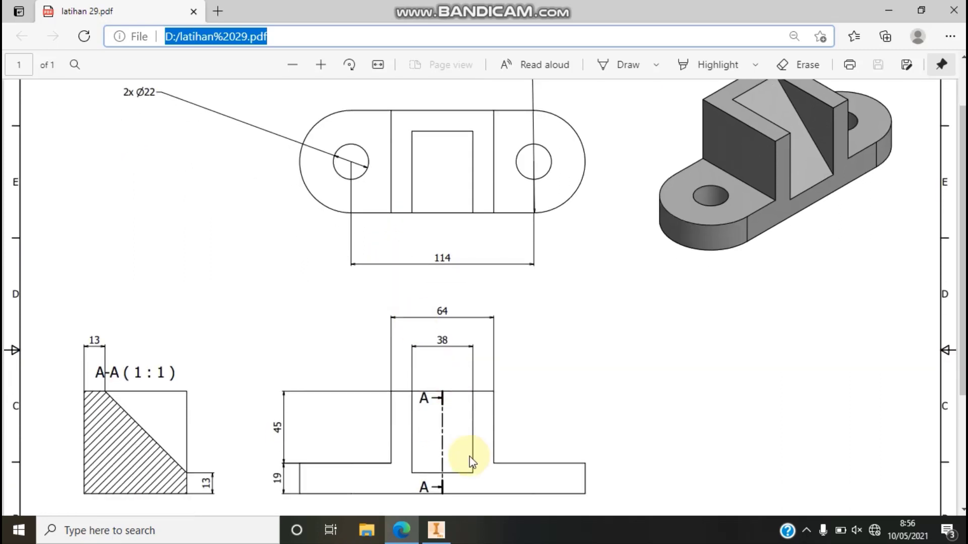
pyautogui.scroll(2, 515, 394)
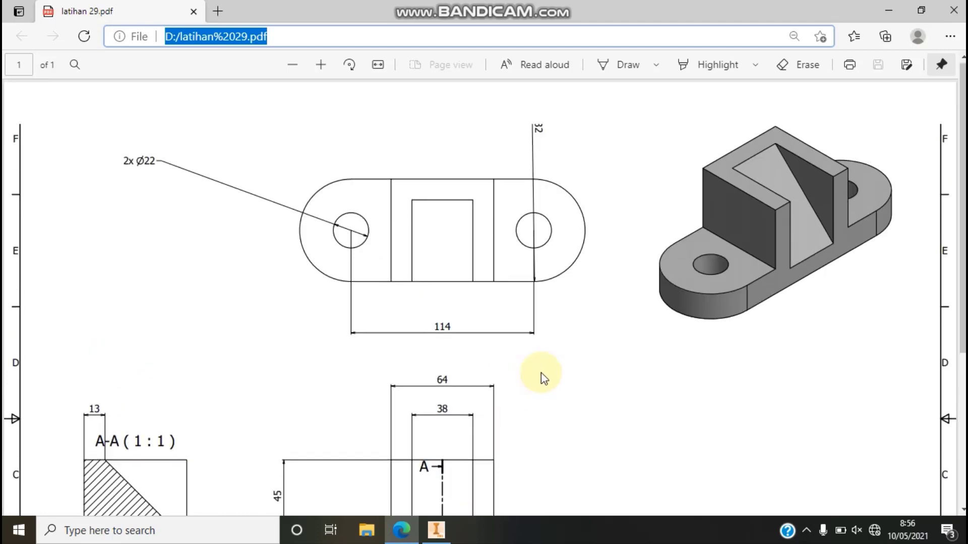
# Minimise the PDF, refresh the desktop twice, and restore the Inventor window
pyautogui.click(887, 11)
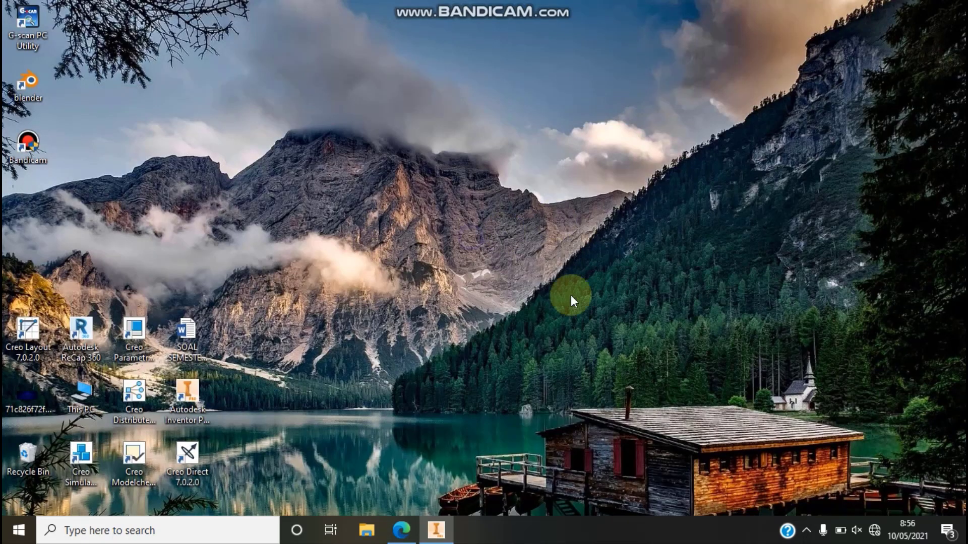
pyautogui.rightClick(543, 297)
pyautogui.click(541, 297)
pyautogui.rightClick(542, 361)
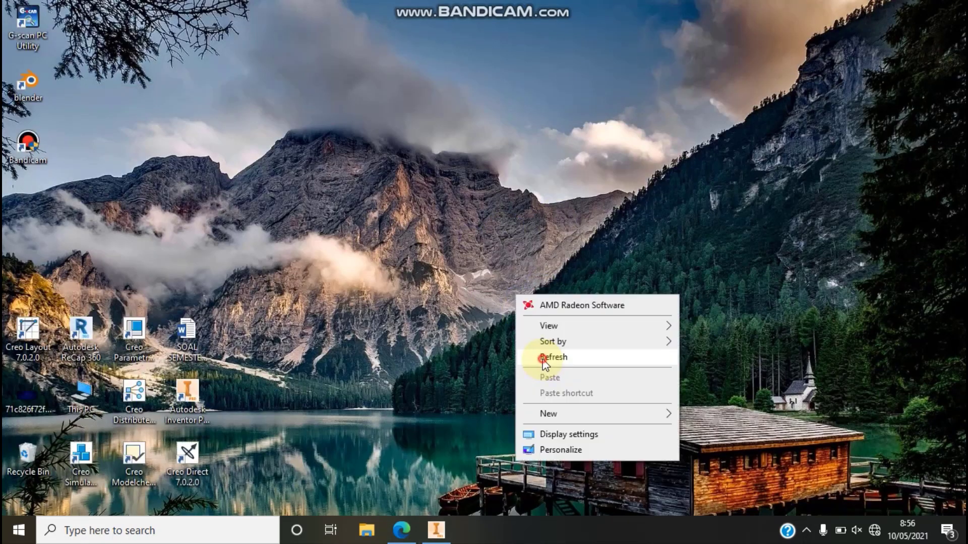
pyautogui.click(541, 358)
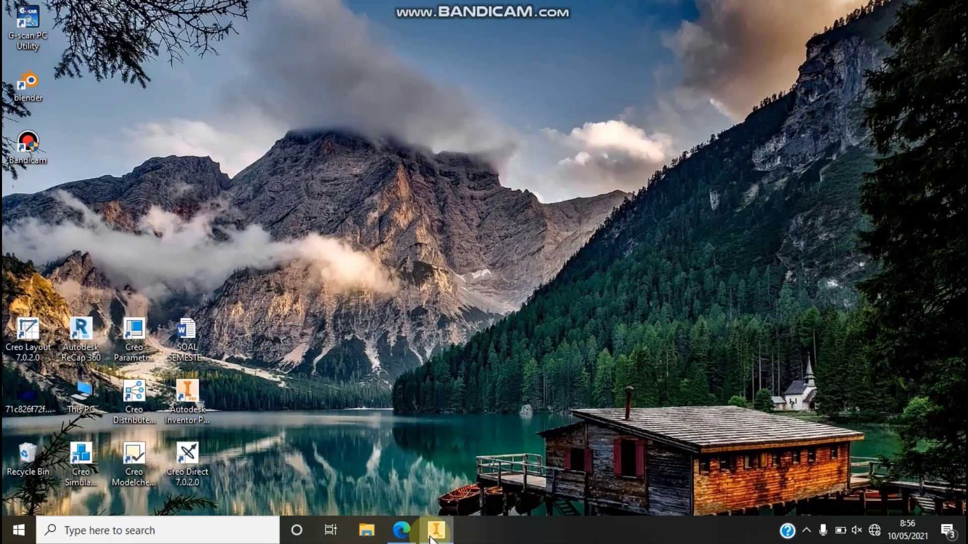
pyautogui.click(431, 539)
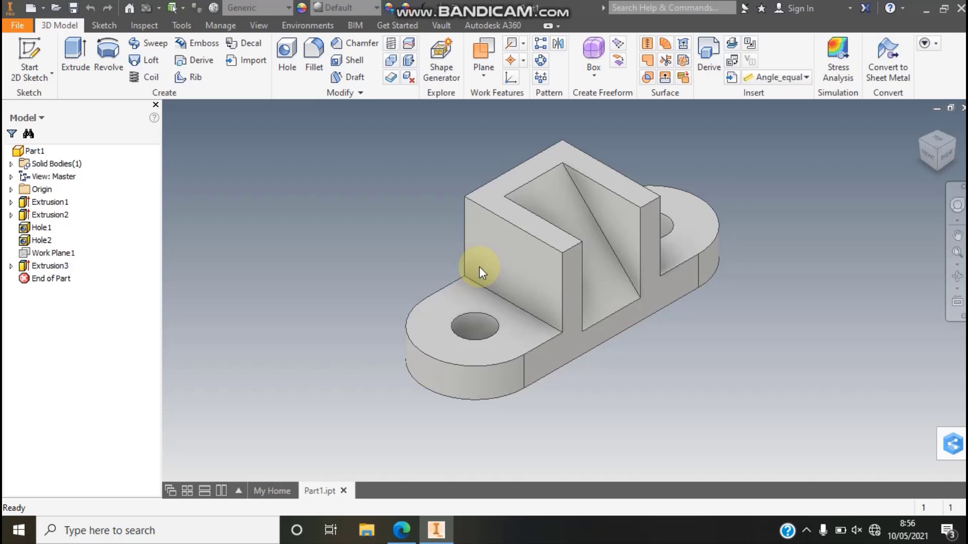
# Create a new Standard (mm).ipt part and start a 2D sketch on the XZ plane
pyautogui.hotkey('ctrl', 'n')
pyautogui.click(630, 150)
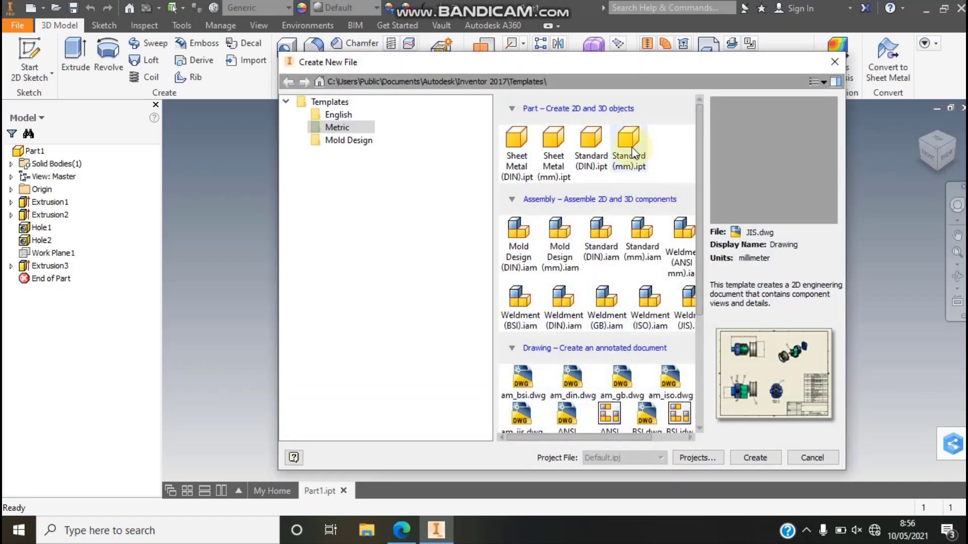
pyautogui.click(751, 459)
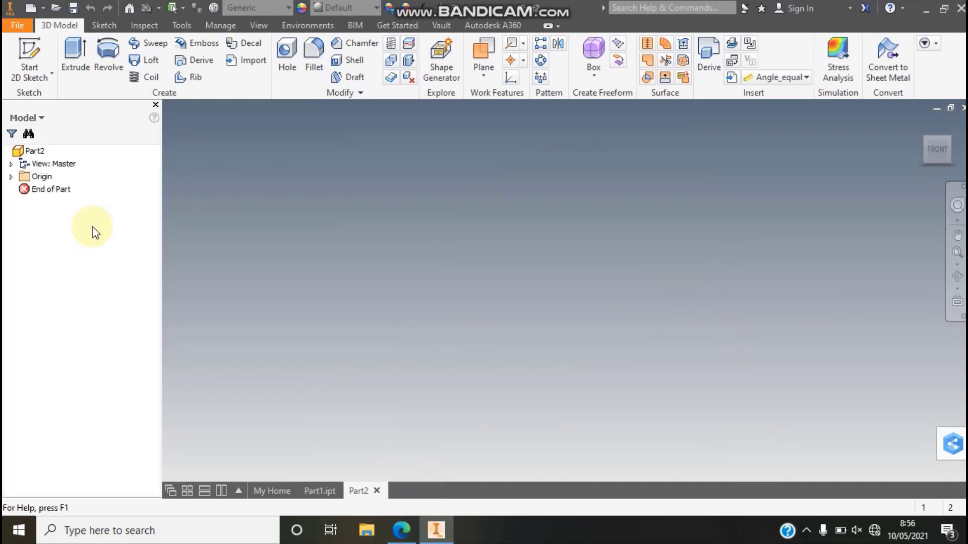
pyautogui.click(40, 58)
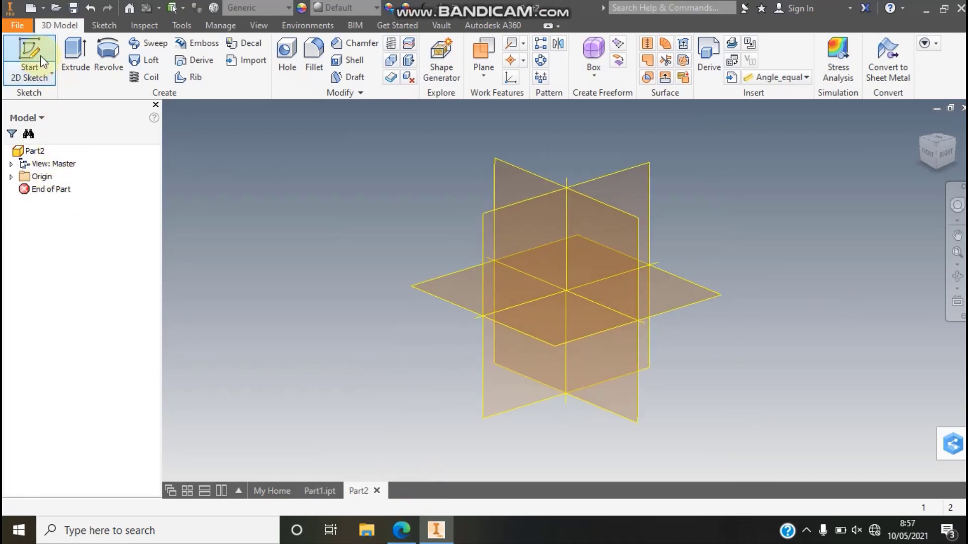
pyautogui.click(440, 282)
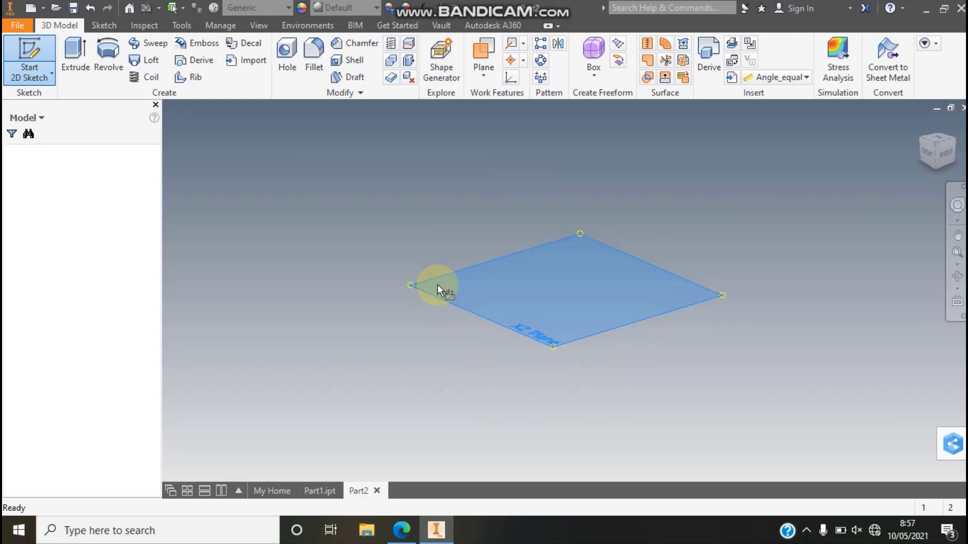
pyautogui.click(406, 529)
# Scroll latihan 29.pdf to read the 114 hole spacing, R32 ends and 2x Ø22 holes
pyautogui.scroll(-2, 711, 307)
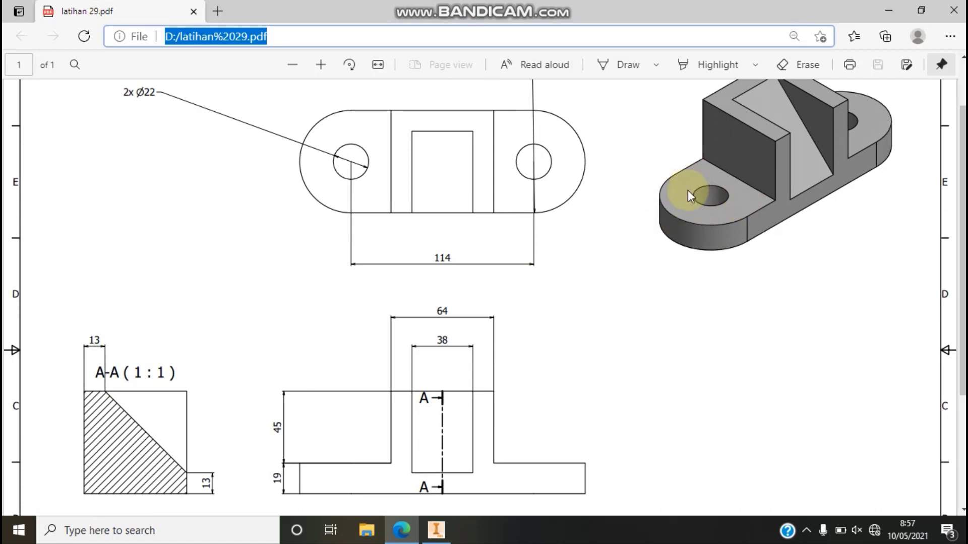
pyautogui.scroll(2, 688, 190)
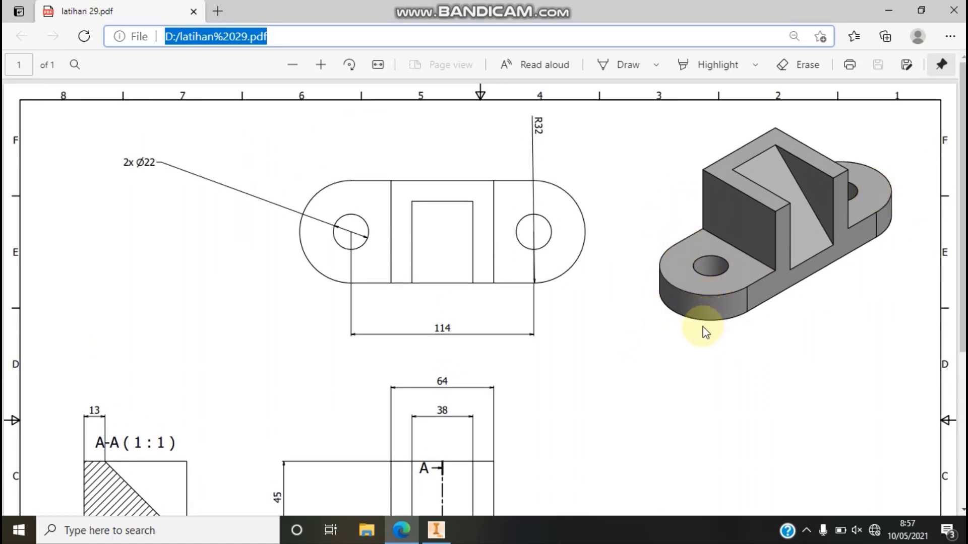
pyautogui.scroll(-2, 704, 334)
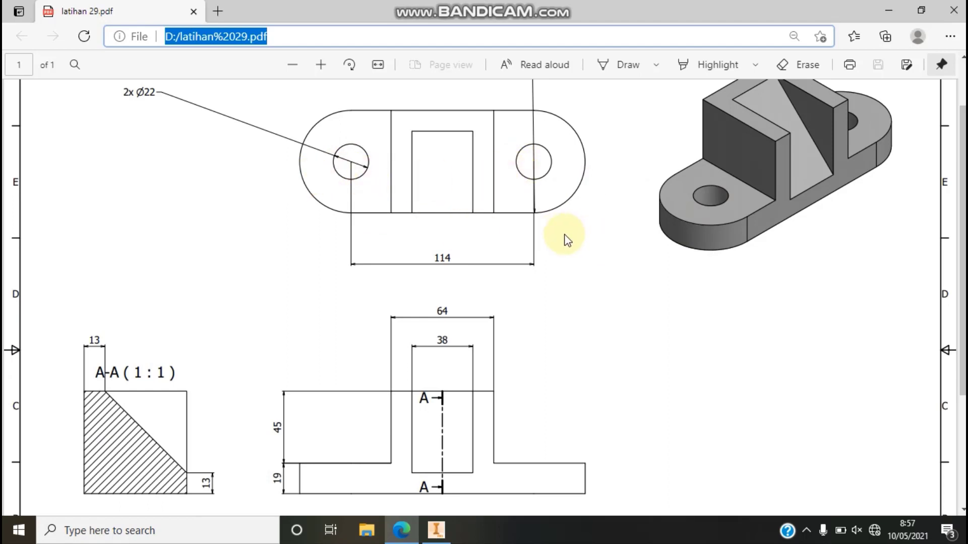
pyautogui.scroll(2, 565, 239)
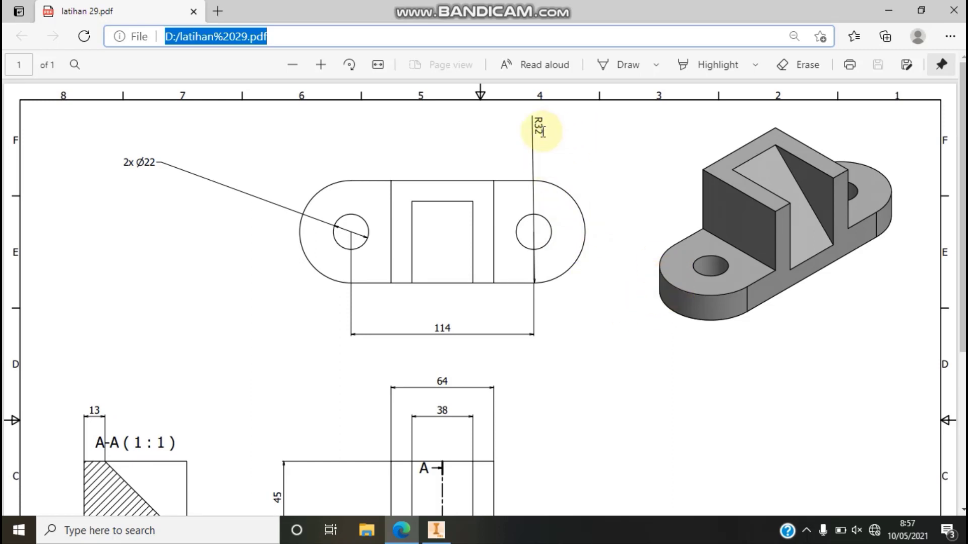
# Try a centre-point slot at the origin, cancel it, and switch to the two-point rectangle
pyautogui.click(436, 529)
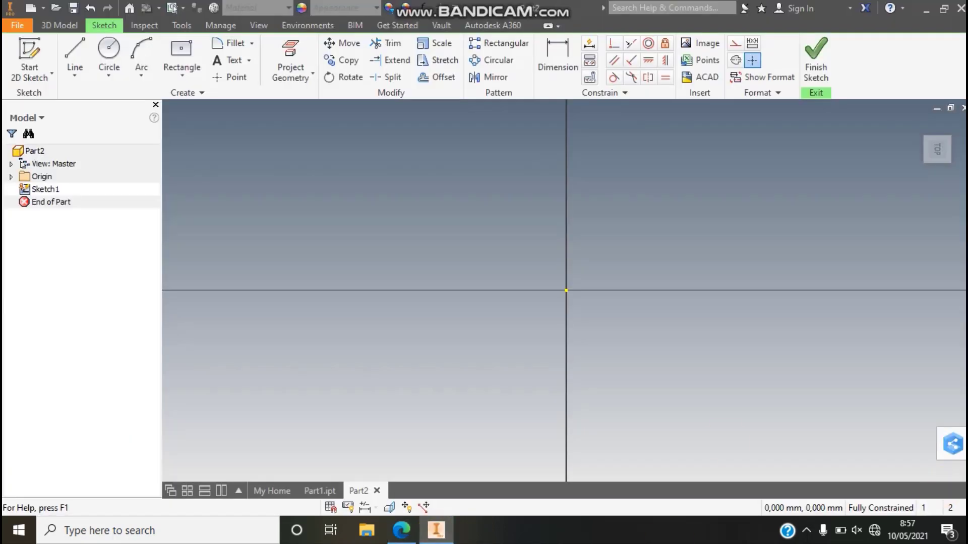
pyautogui.click(190, 77)
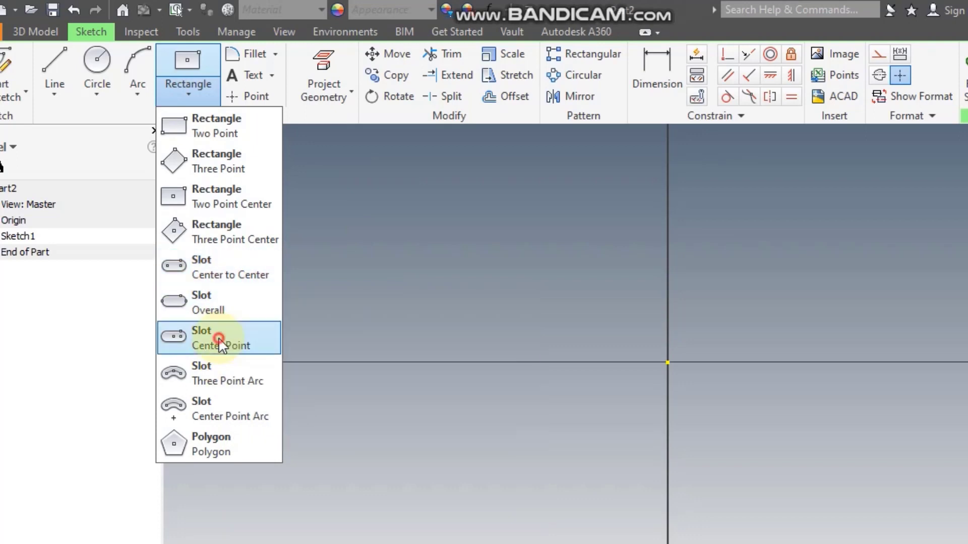
pyautogui.click(220, 338)
pyautogui.click(668, 362)
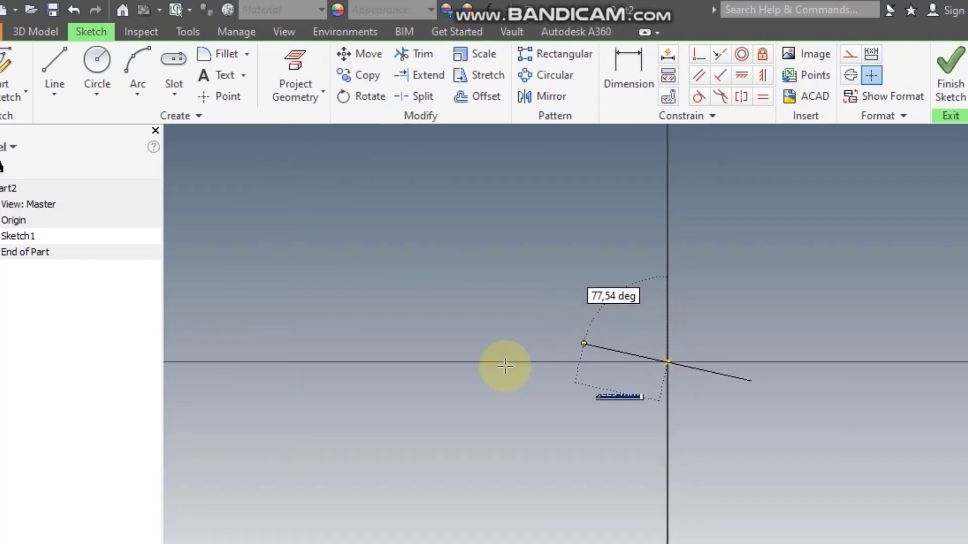
pyautogui.press('Escape')
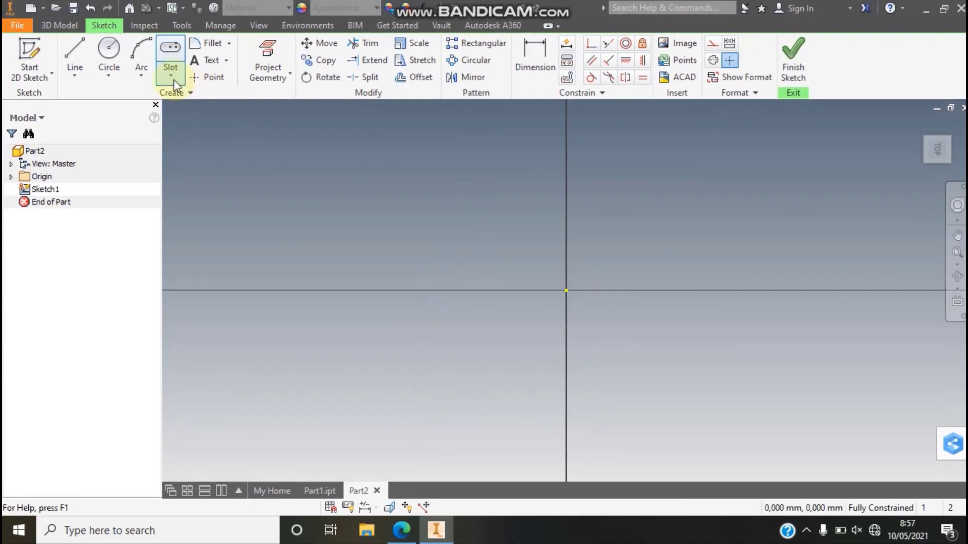
pyautogui.click(171, 76)
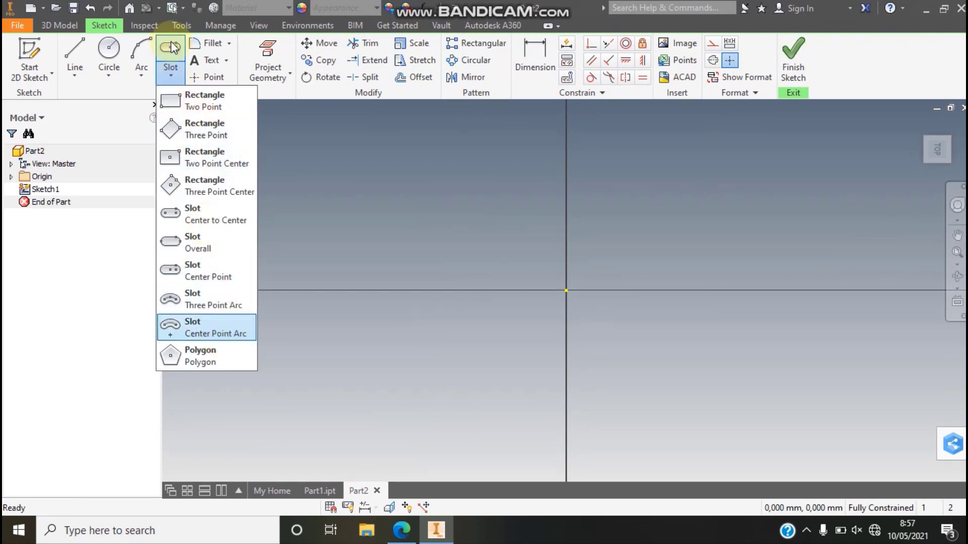
pyautogui.click(174, 96)
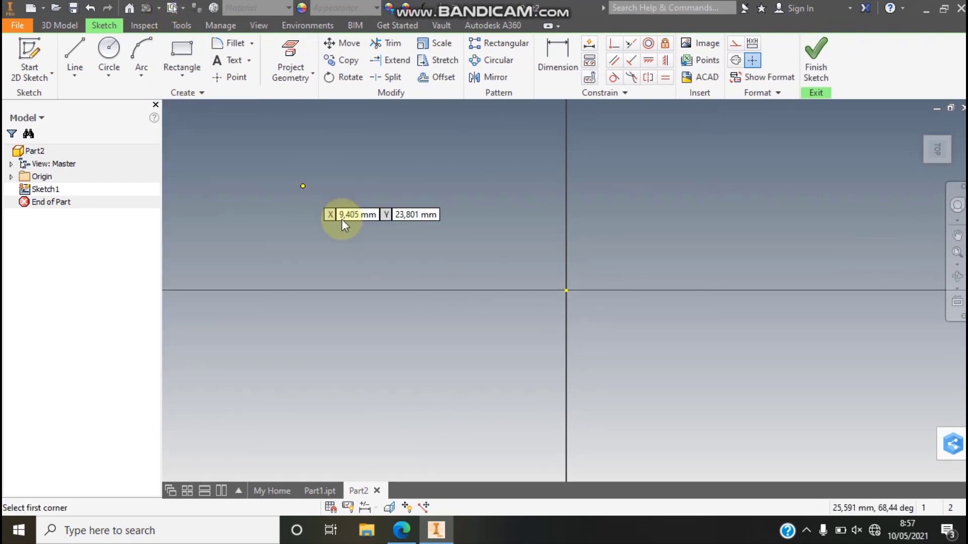
# Draw a horizontal centre-to-centre slot starting at the sketch origin, then check the PDF
pyautogui.click(179, 78)
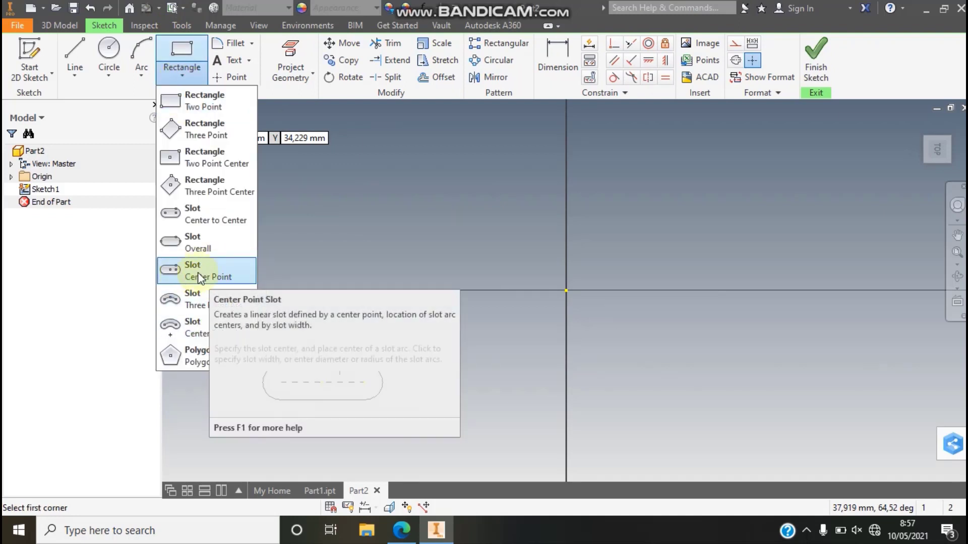
pyautogui.click(212, 278)
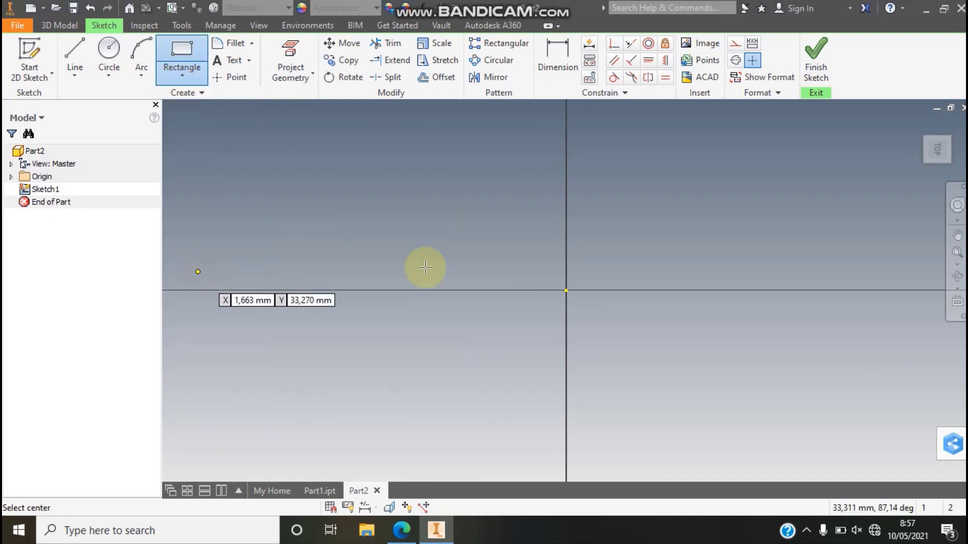
pyautogui.click(565, 291)
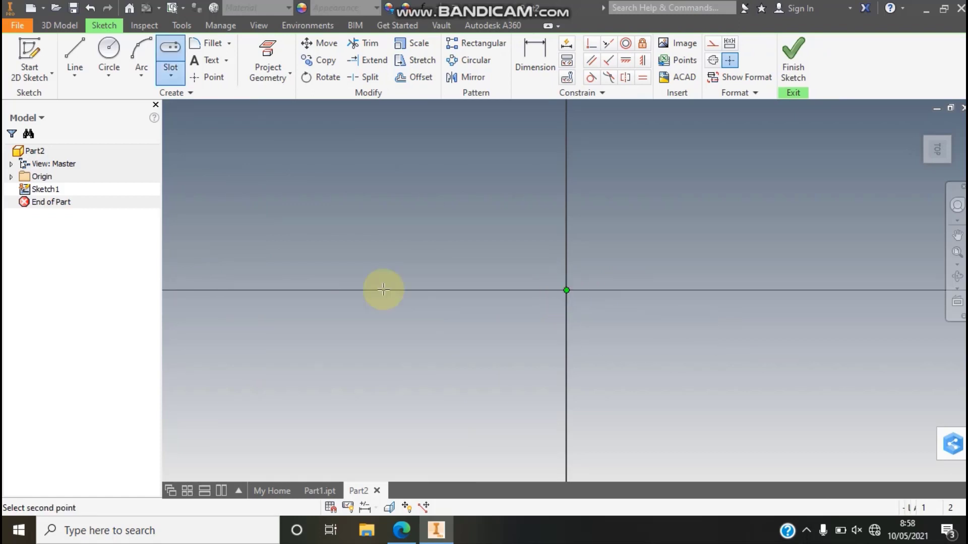
pyautogui.click(383, 290)
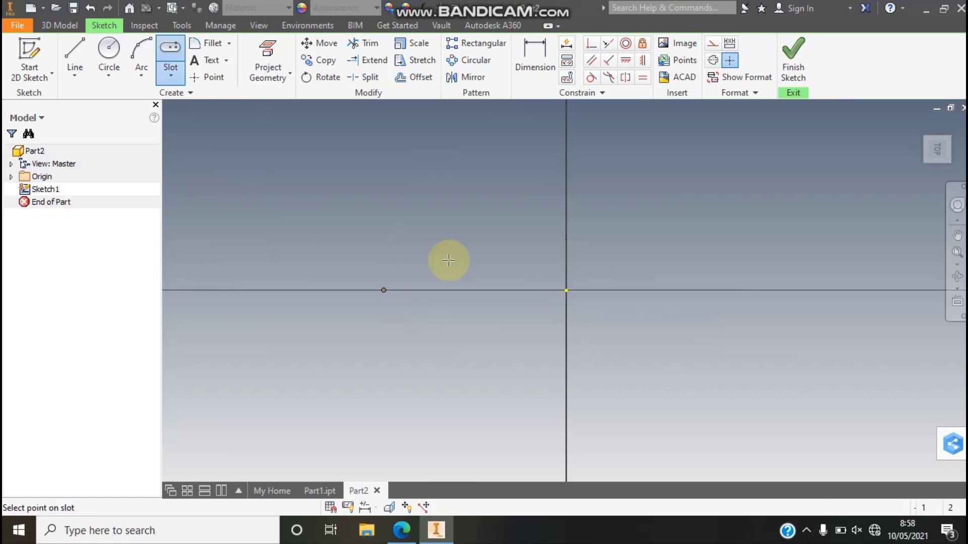
pyautogui.click(448, 226)
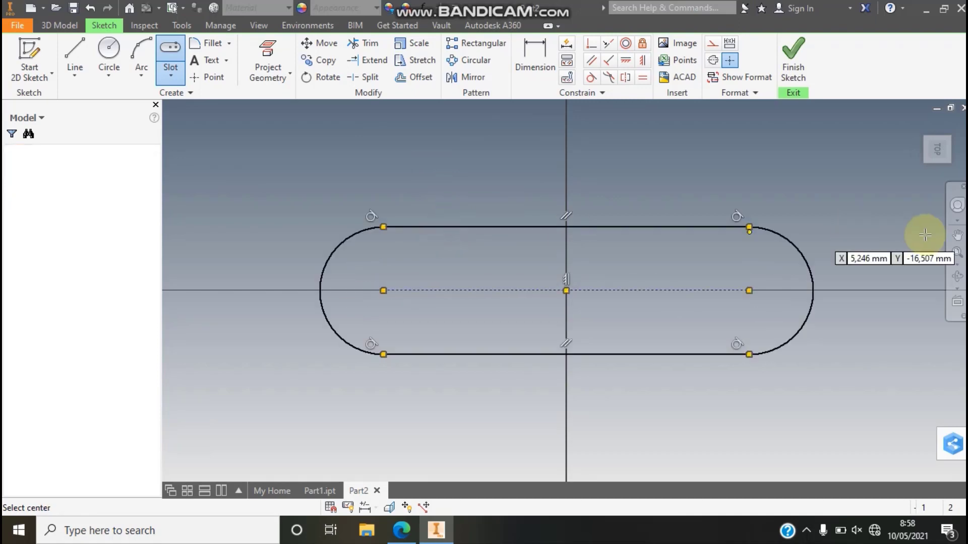
pyautogui.click(955, 252)
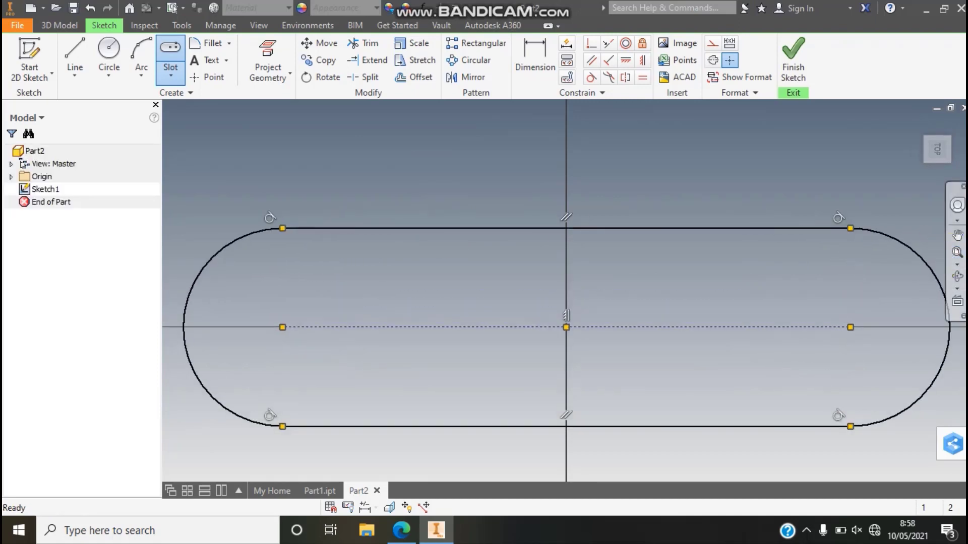
pyautogui.click(402, 530)
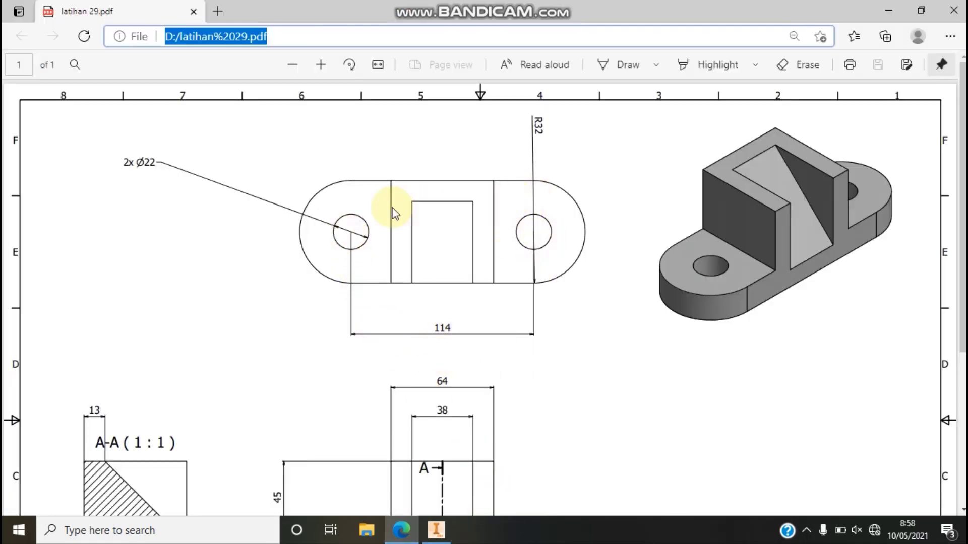
# Dimension the slot's left end arc as 32
pyautogui.click(436, 530)
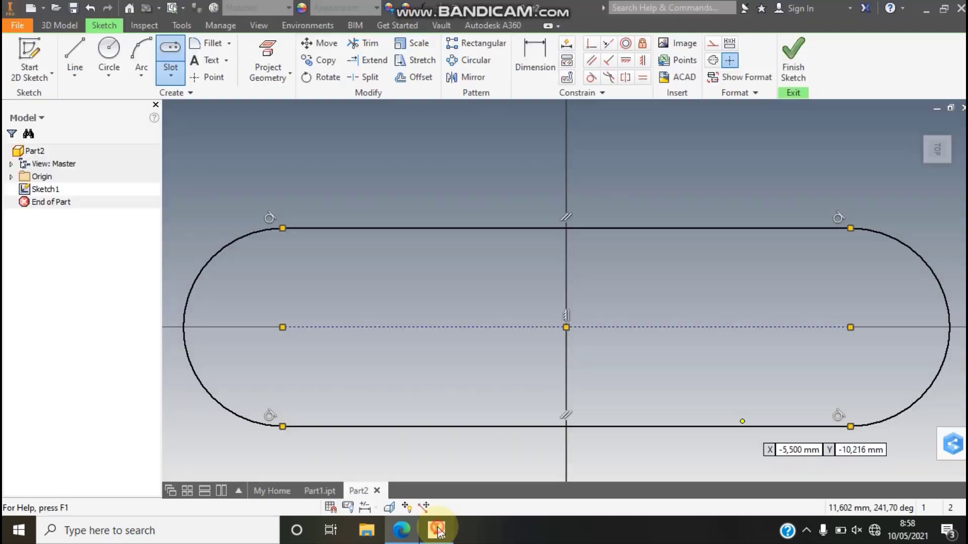
pyautogui.click(534, 61)
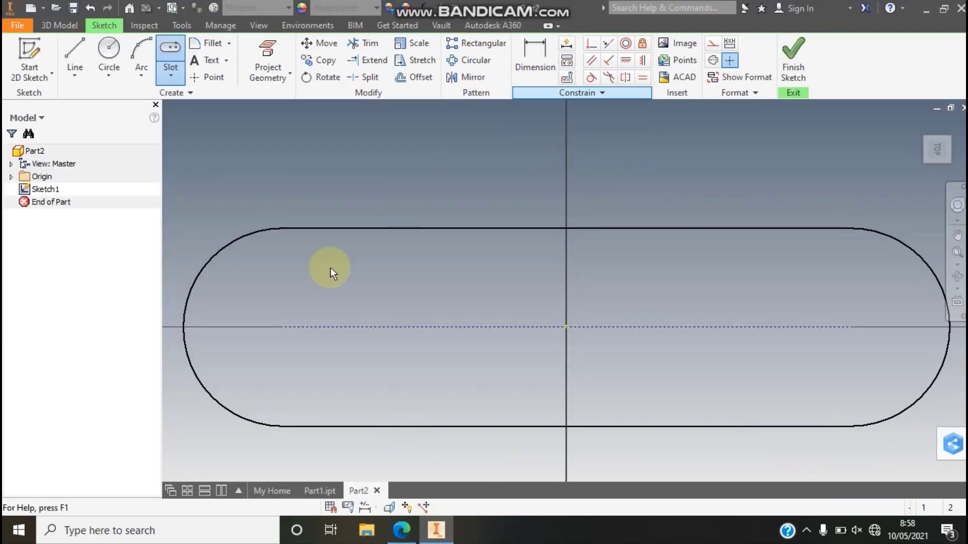
pyautogui.click(238, 241)
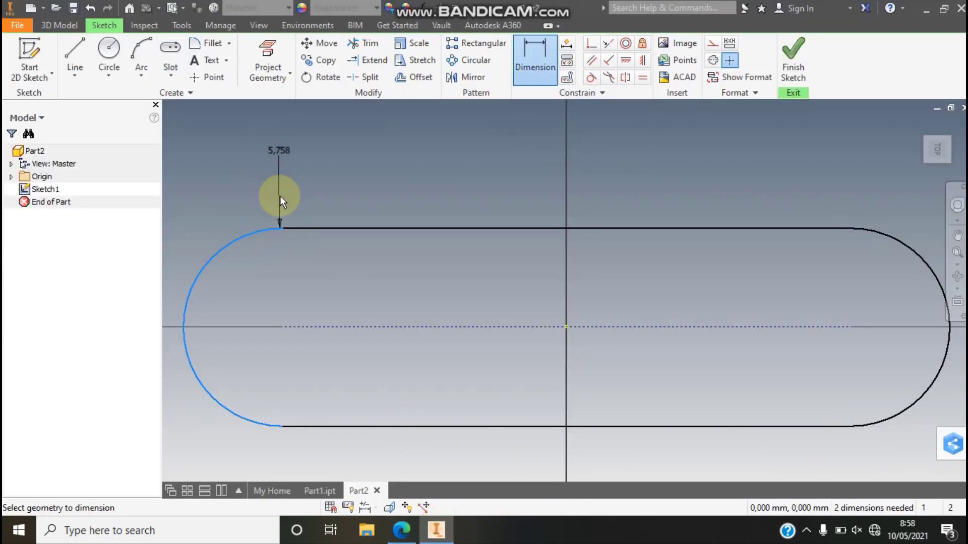
pyautogui.click(281, 196)
pyautogui.write('32')
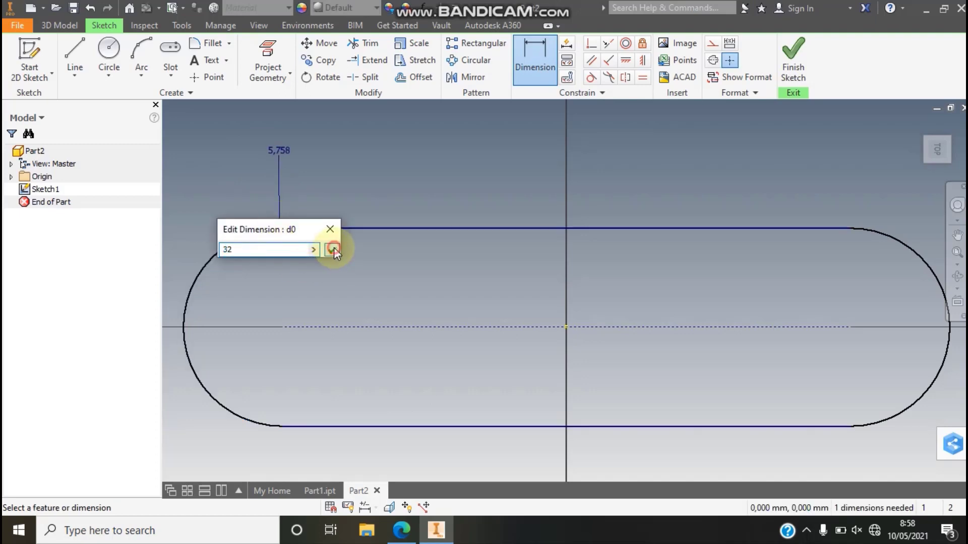
pyautogui.click(331, 250)
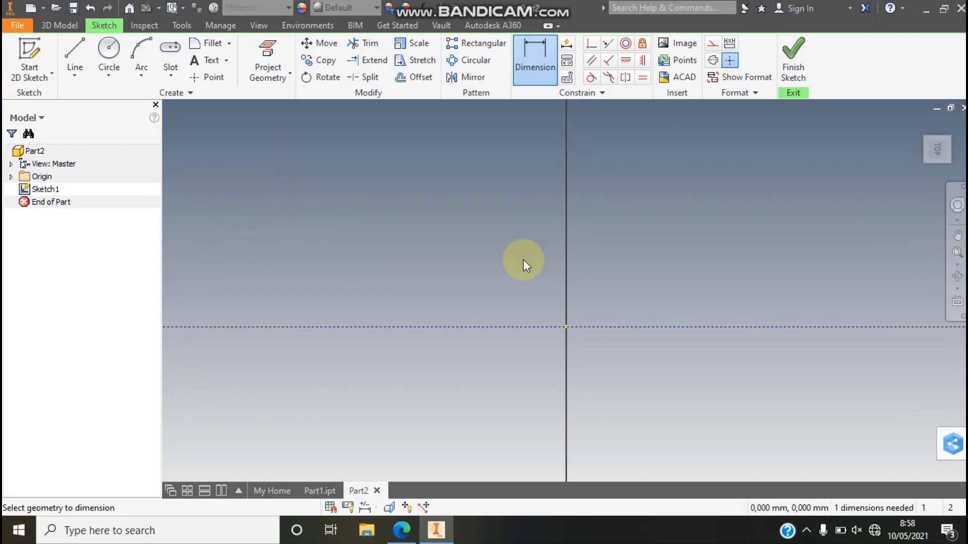
pyautogui.click(960, 255)
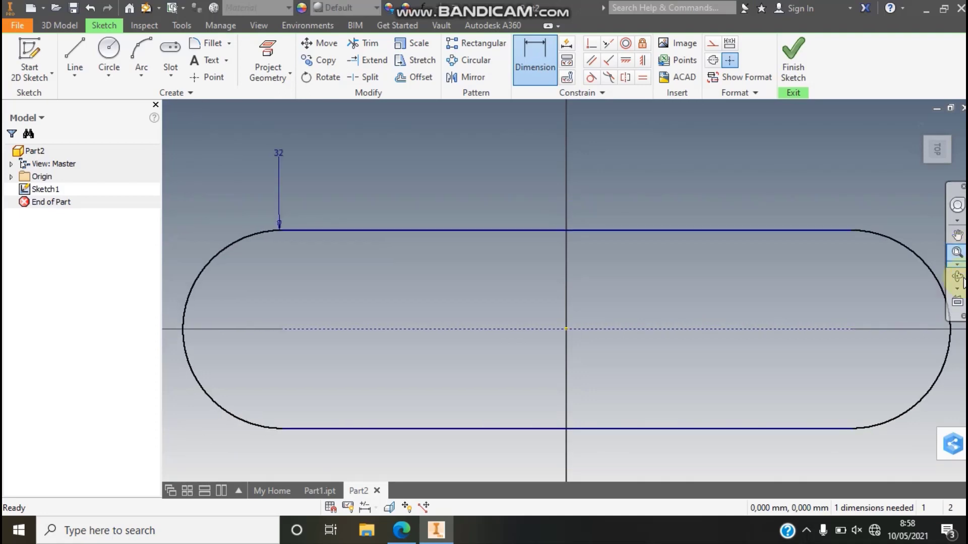
# Dimension the distance between the two arc centres as 114
pyautogui.click(285, 328)
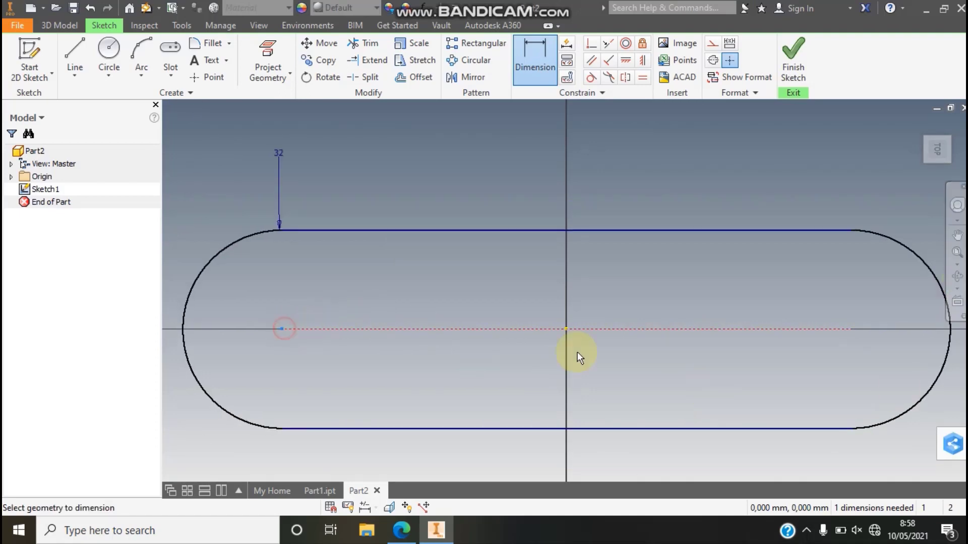
pyautogui.click(851, 329)
pyautogui.click(570, 193)
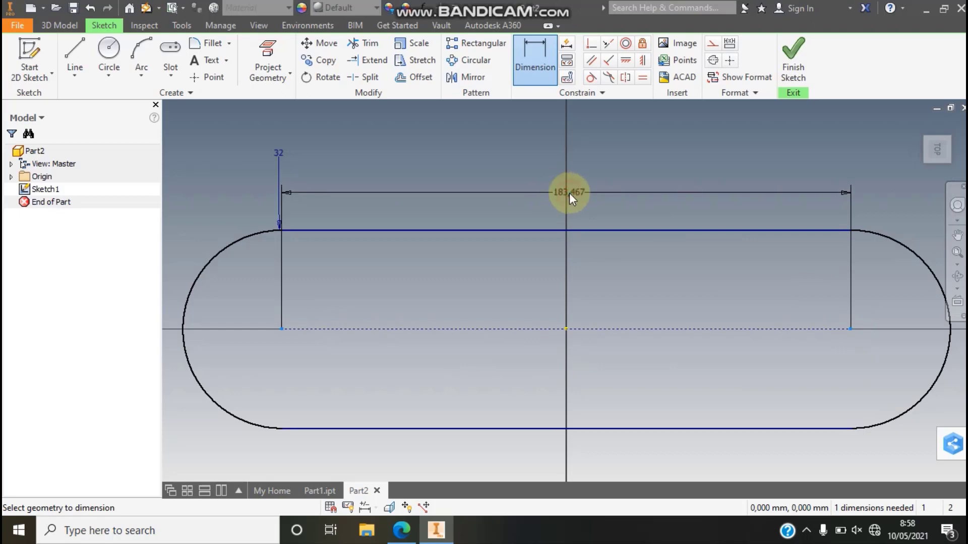
pyautogui.write('114')
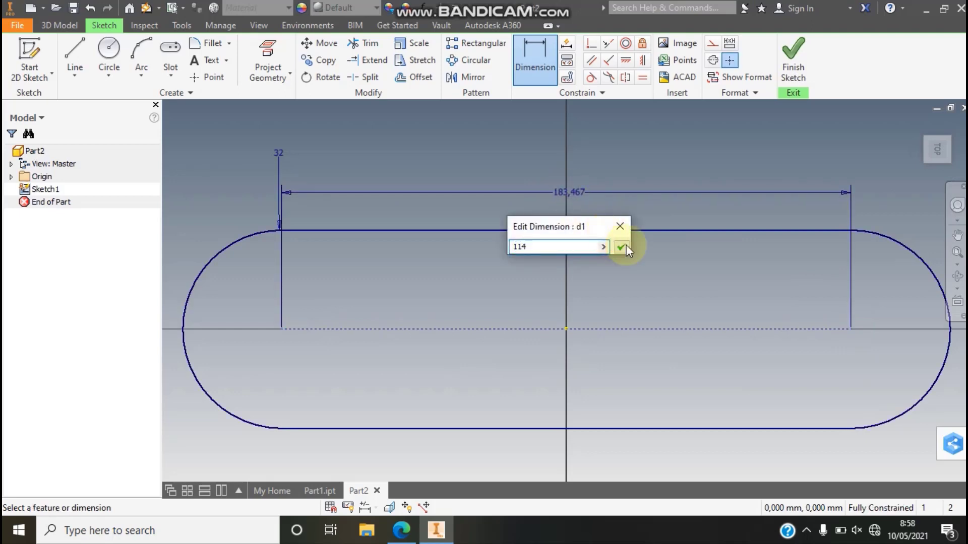
pyautogui.click(623, 247)
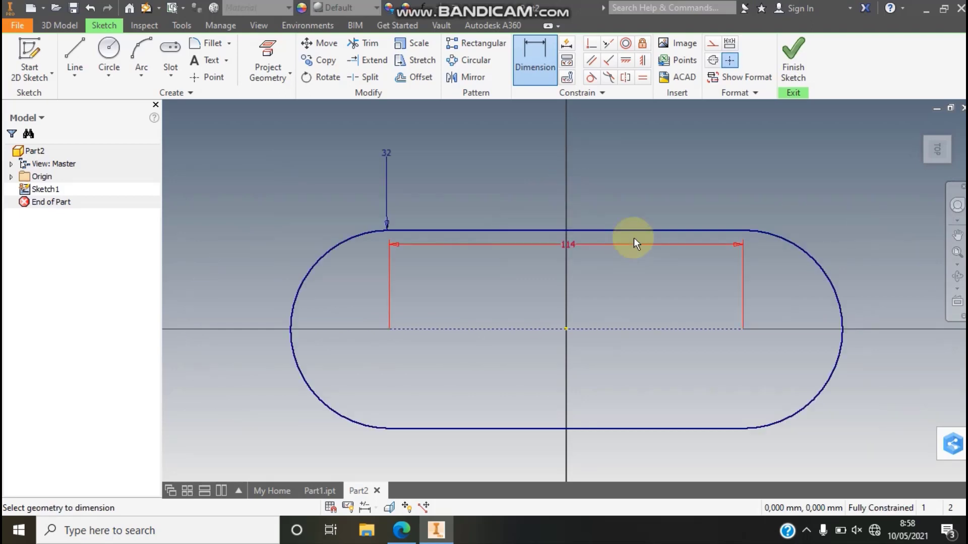
pyautogui.click(957, 251)
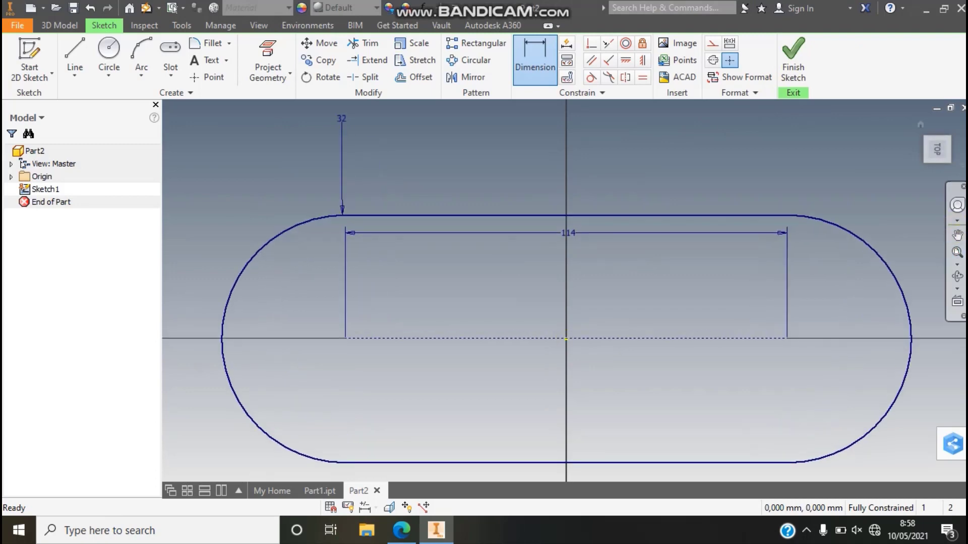
# Finish the slot sketch and check the PDF for the plate thickness
pyautogui.click(801, 72)
pyautogui.click(957, 252)
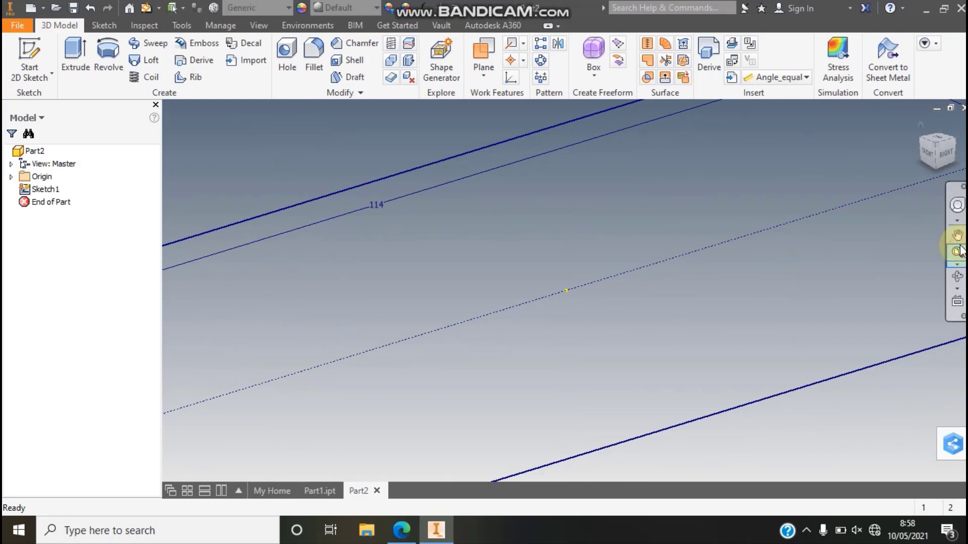
pyautogui.click(402, 529)
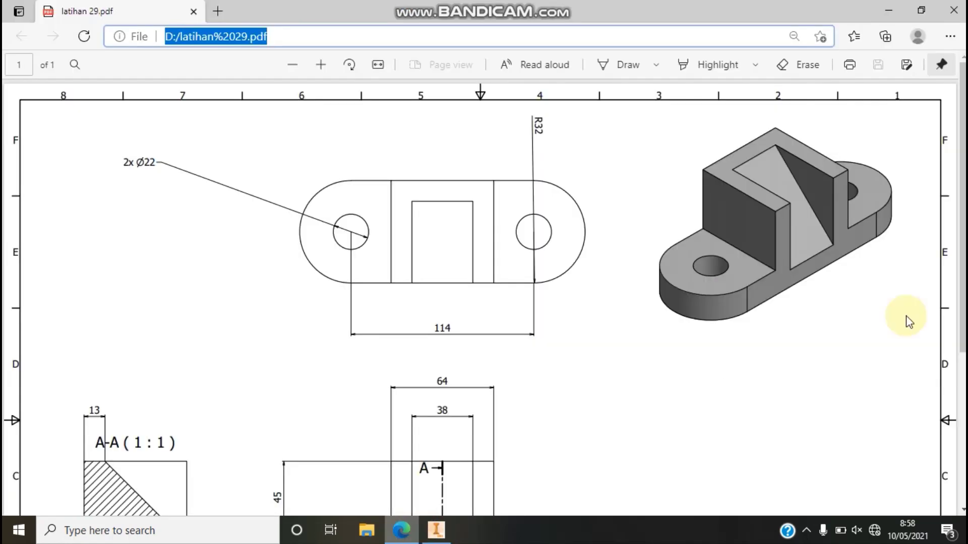
pyautogui.scroll(-2, 605, 328)
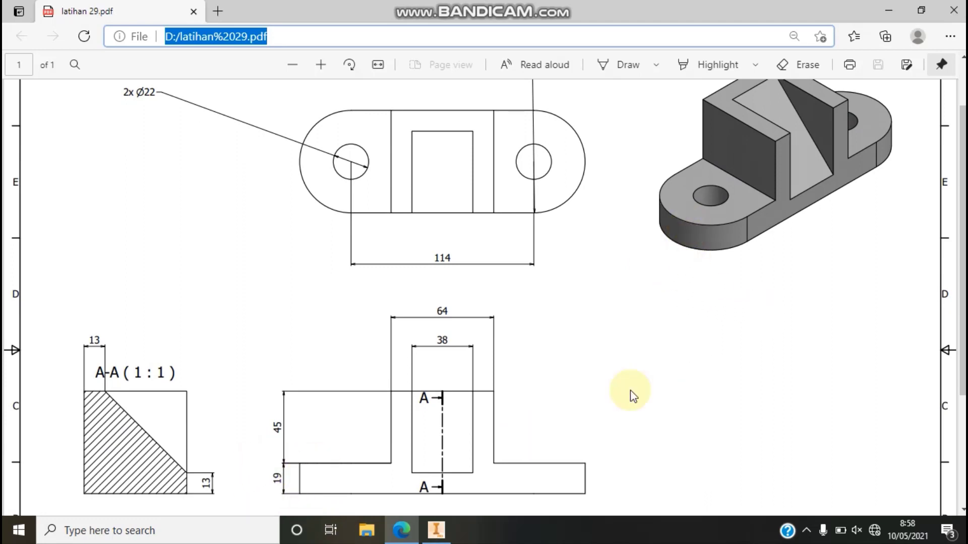
pyautogui.click(436, 529)
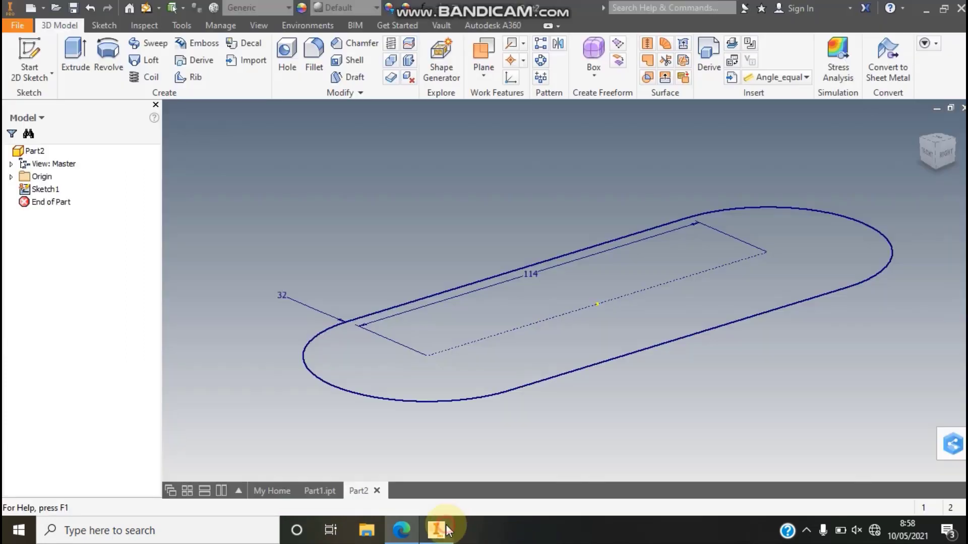
pyautogui.click(71, 50)
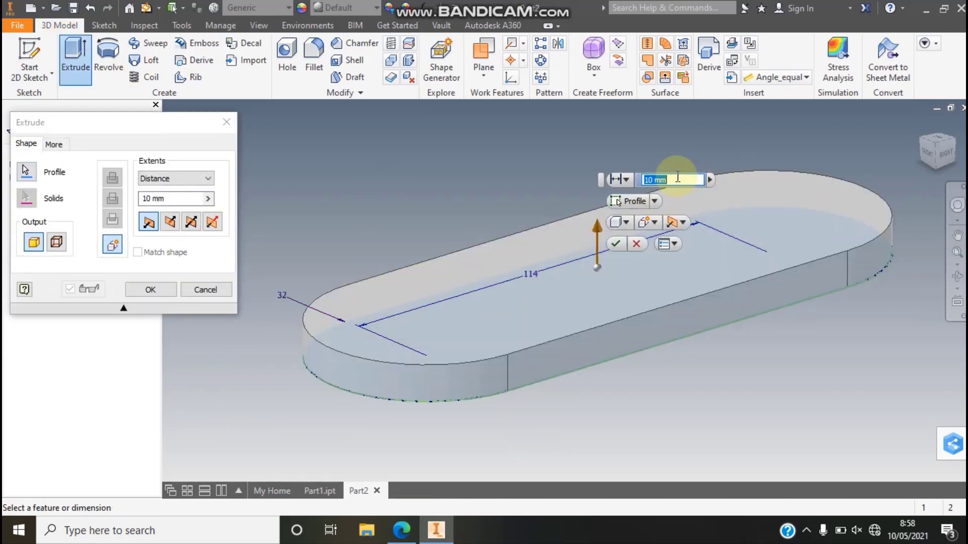
# Extrude the slot outline 19 mm into the base plate, then return to the PDF
pyautogui.write('19')
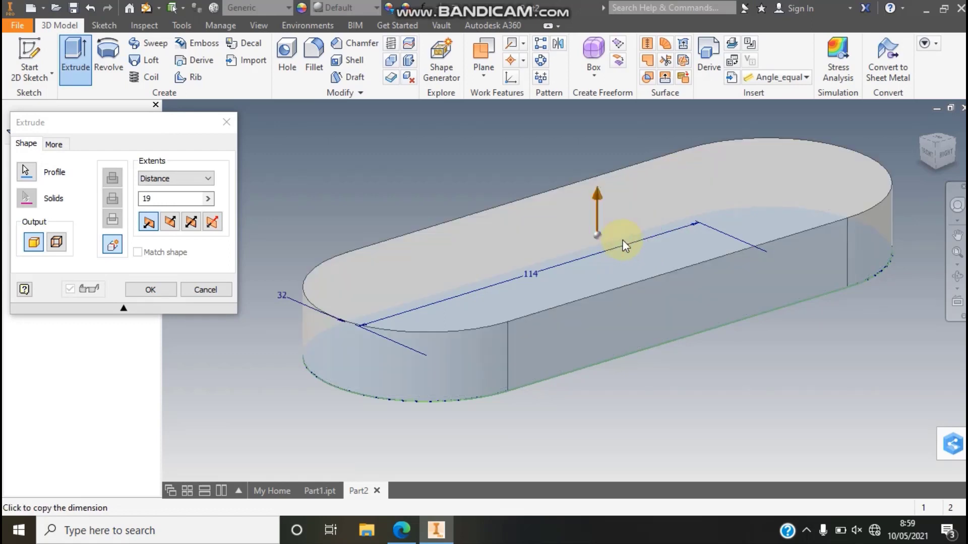
pyautogui.press('Return')
pyautogui.click(957, 251)
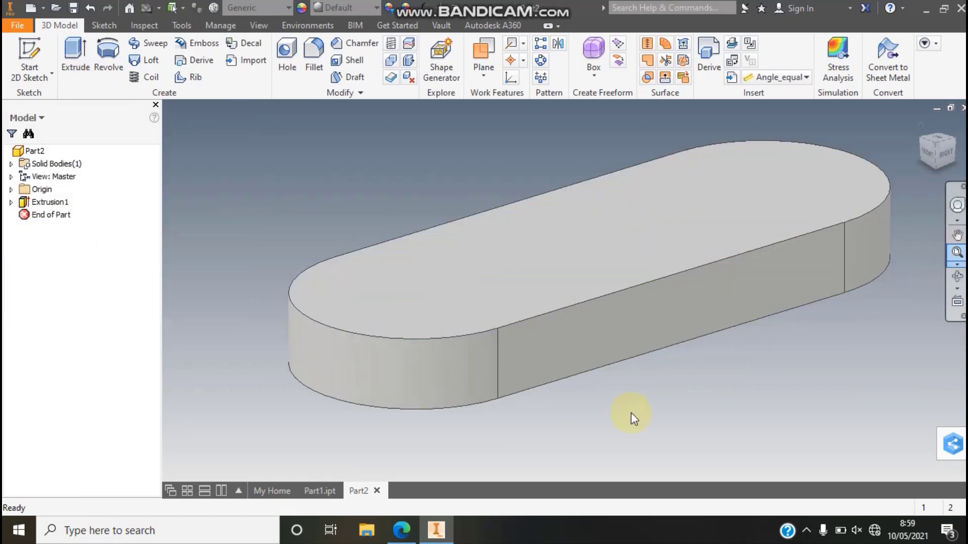
pyautogui.click(417, 533)
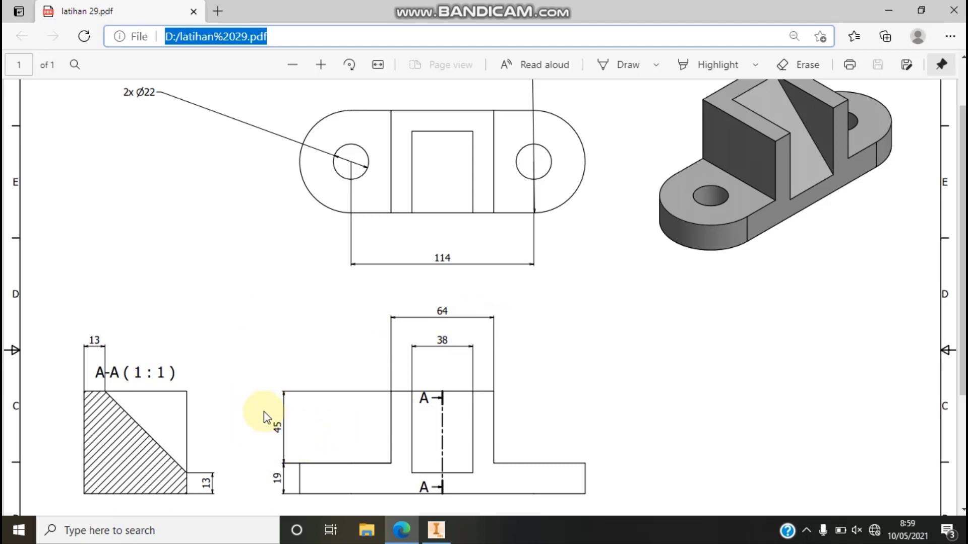
# Start a sketch on the plate's top face with a centre-point rectangle at the origin
pyautogui.click(435, 531)
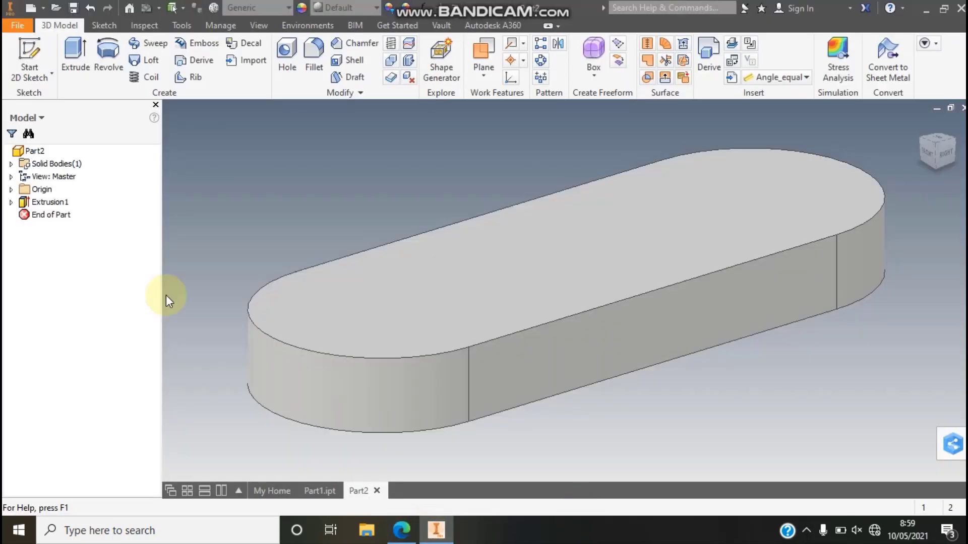
pyautogui.click(26, 56)
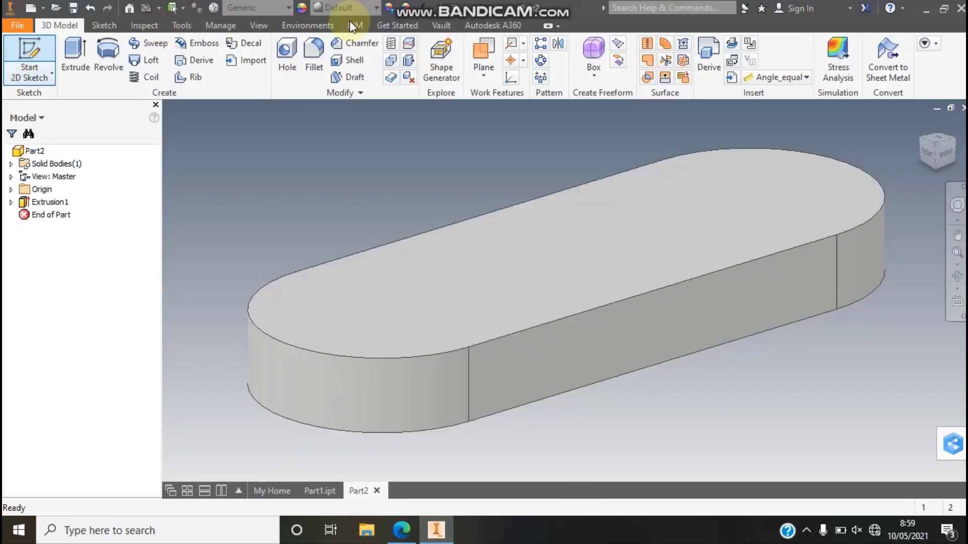
pyautogui.click(584, 260)
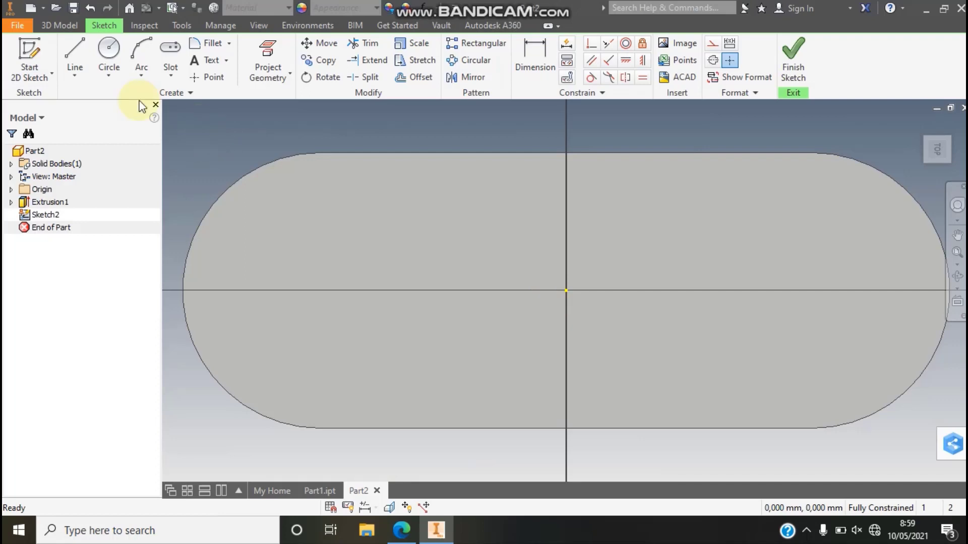
pyautogui.click(162, 77)
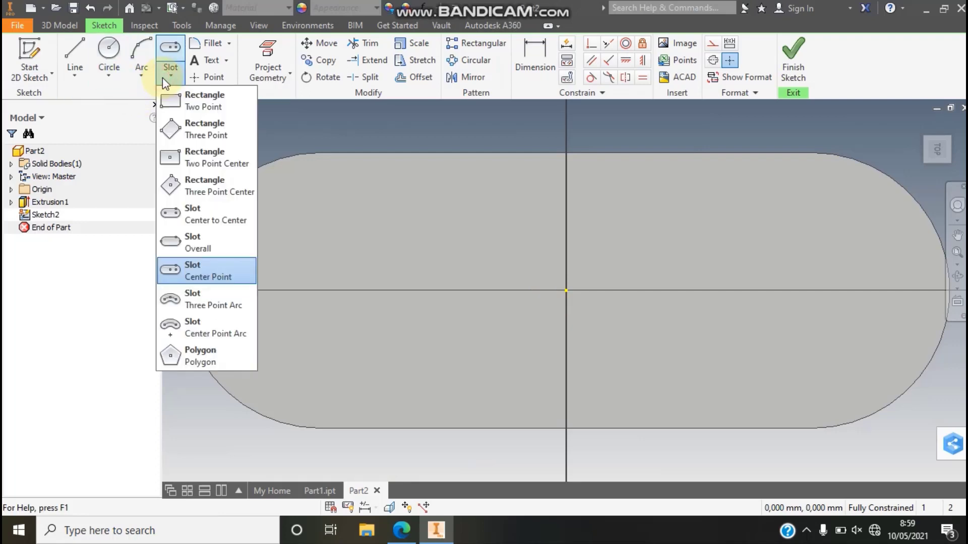
pyautogui.click(212, 168)
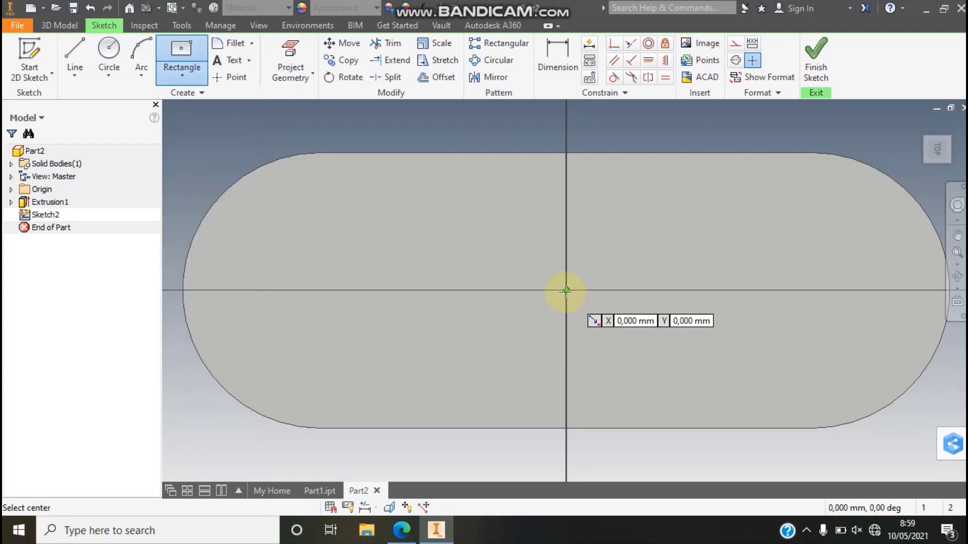
pyautogui.click(567, 291)
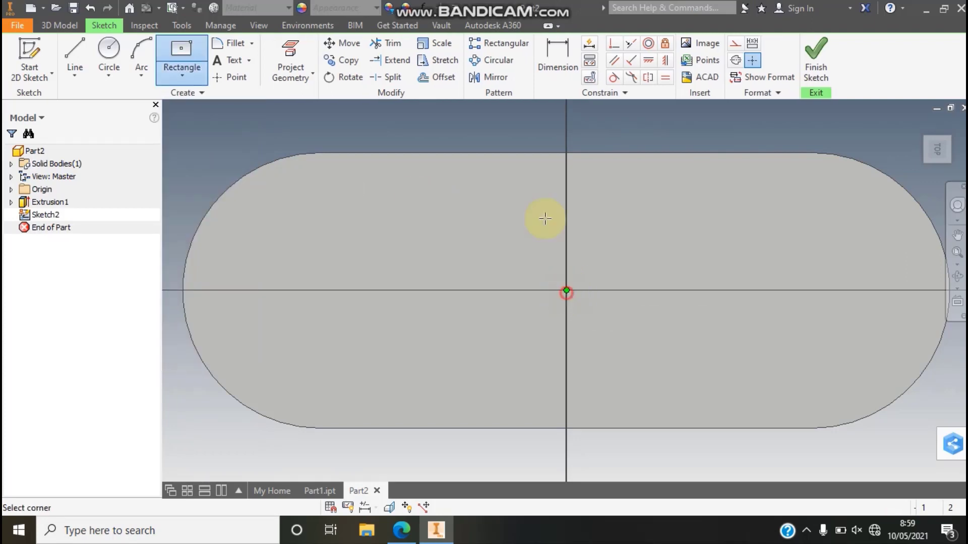
# Size the rectangle as a 64 mm square, finish the sketch, and view it isometrically
pyautogui.write('12,5')
pyautogui.press('Tab')
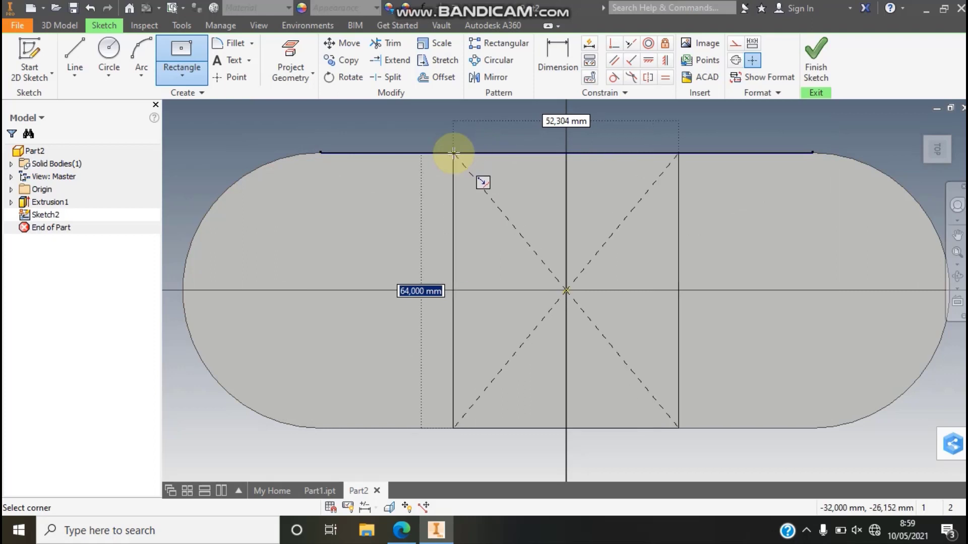
pyautogui.press('Tab')
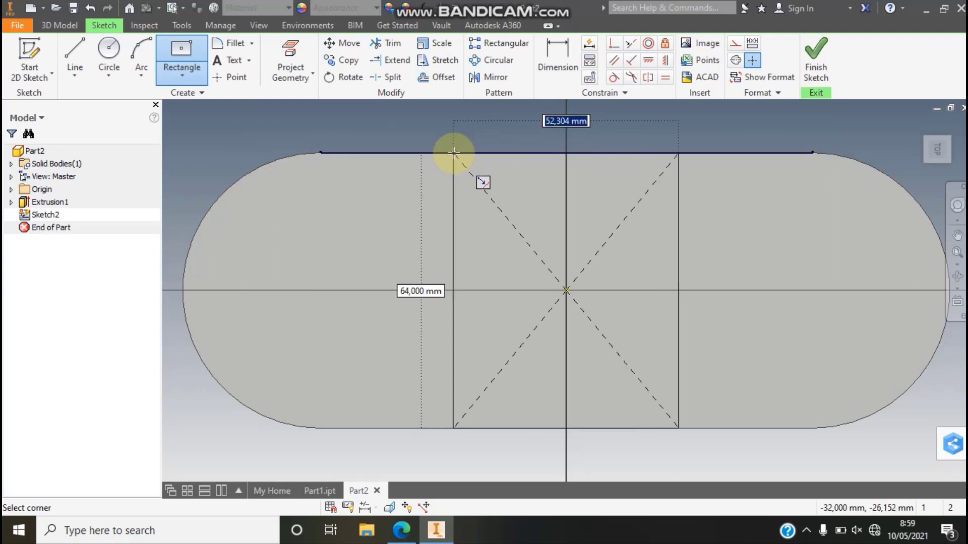
pyautogui.write('64')
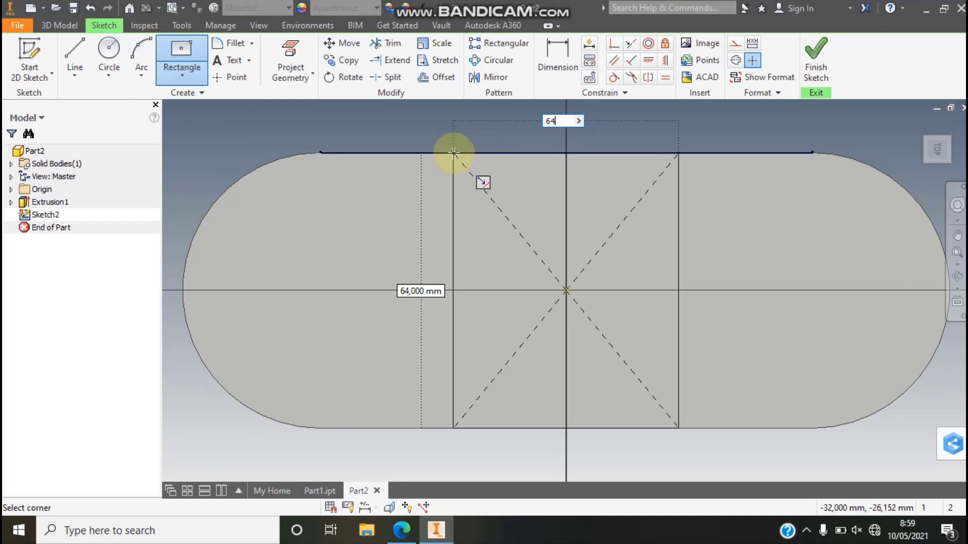
pyautogui.click(454, 153)
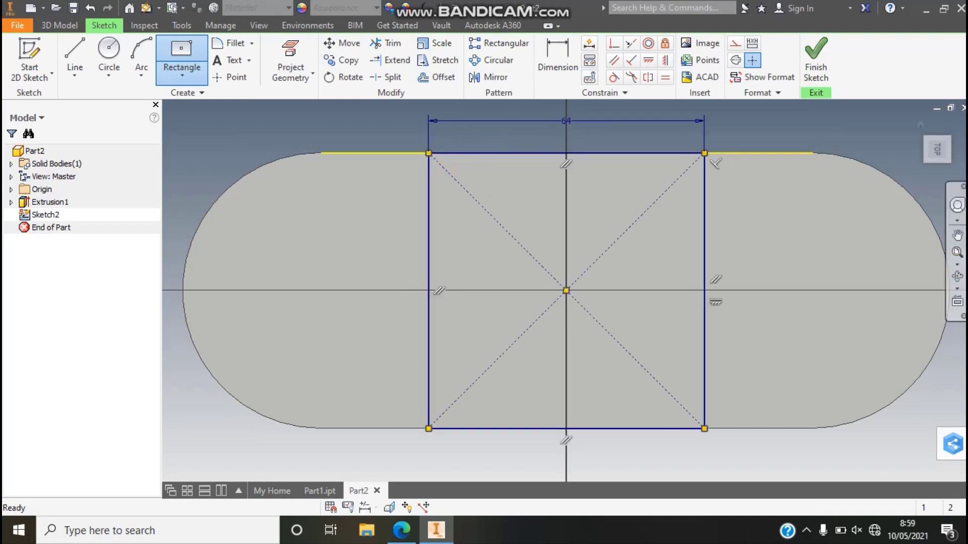
pyautogui.click(962, 252)
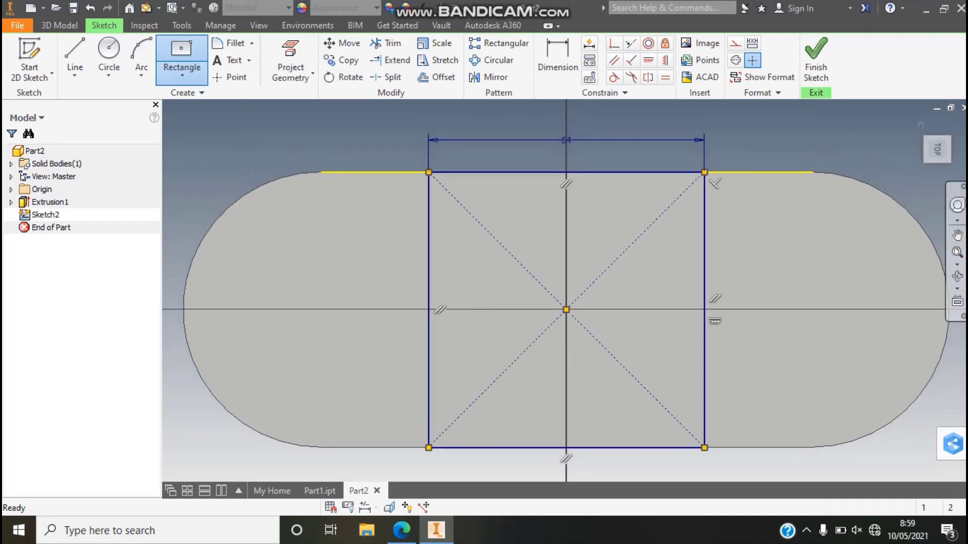
pyautogui.click(816, 56)
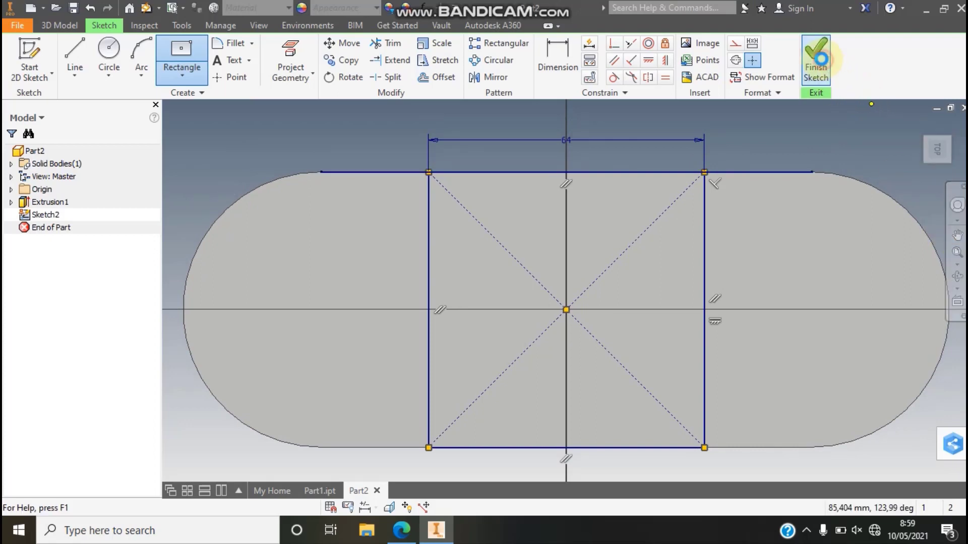
pyautogui.click(932, 133)
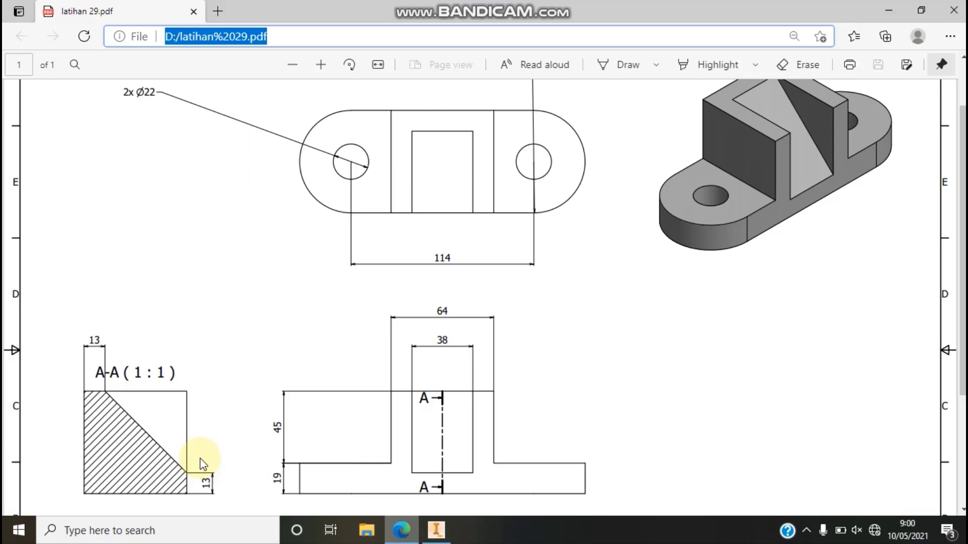
# Extrude the 64 mm square 45 mm upward into the upright block
pyautogui.click(402, 530)
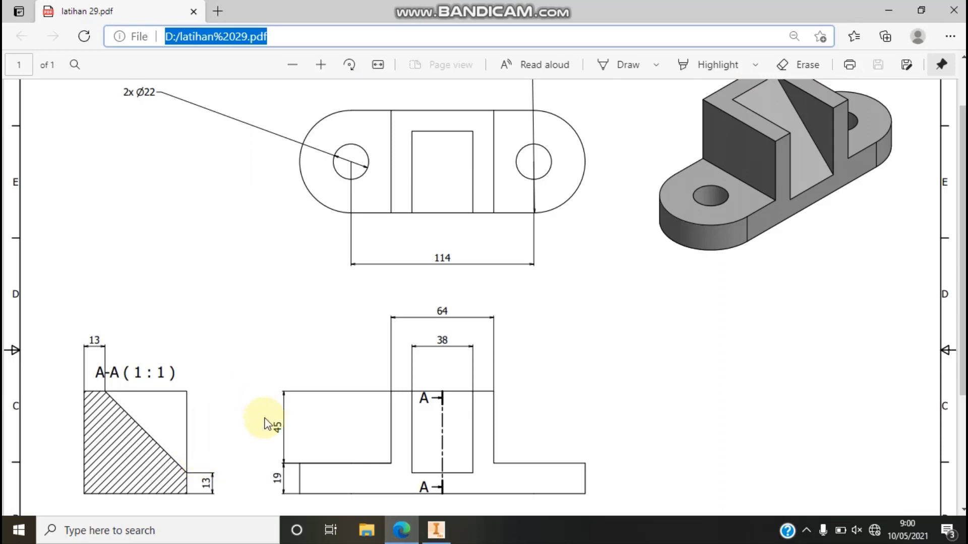
pyautogui.click(430, 531)
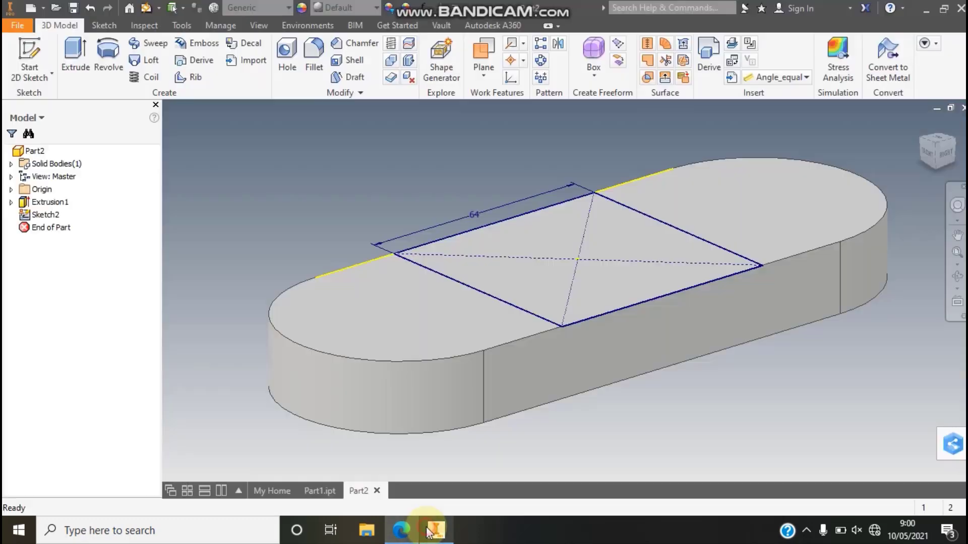
pyautogui.click(84, 72)
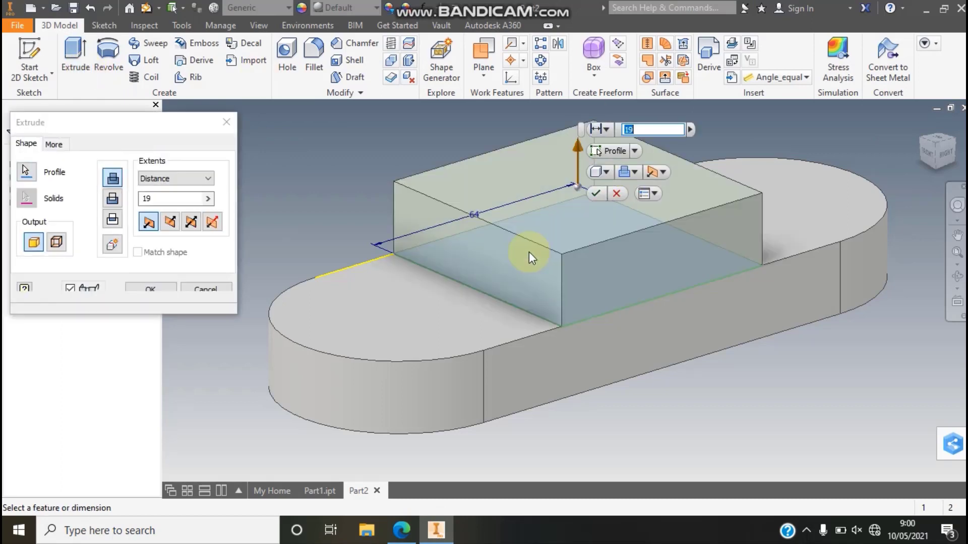
pyautogui.write('45')
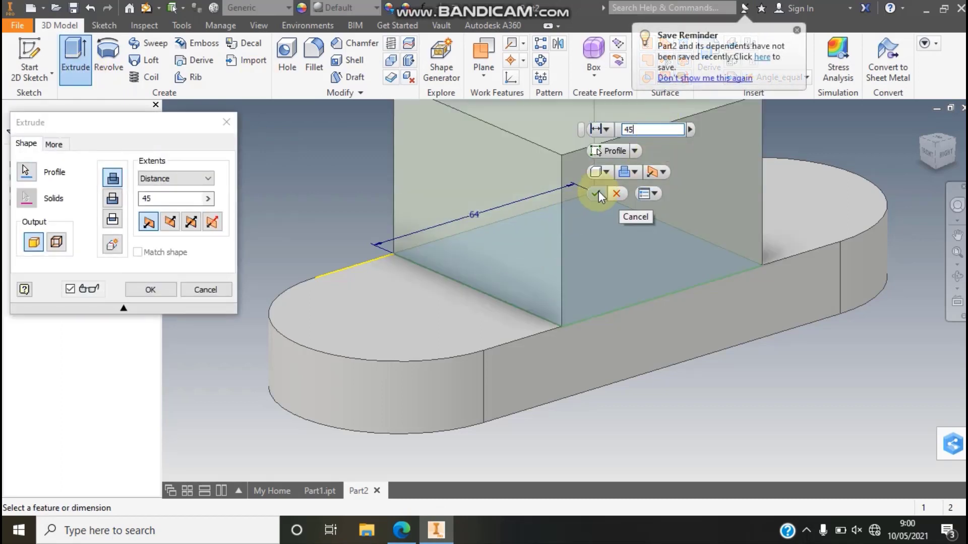
pyautogui.click(160, 289)
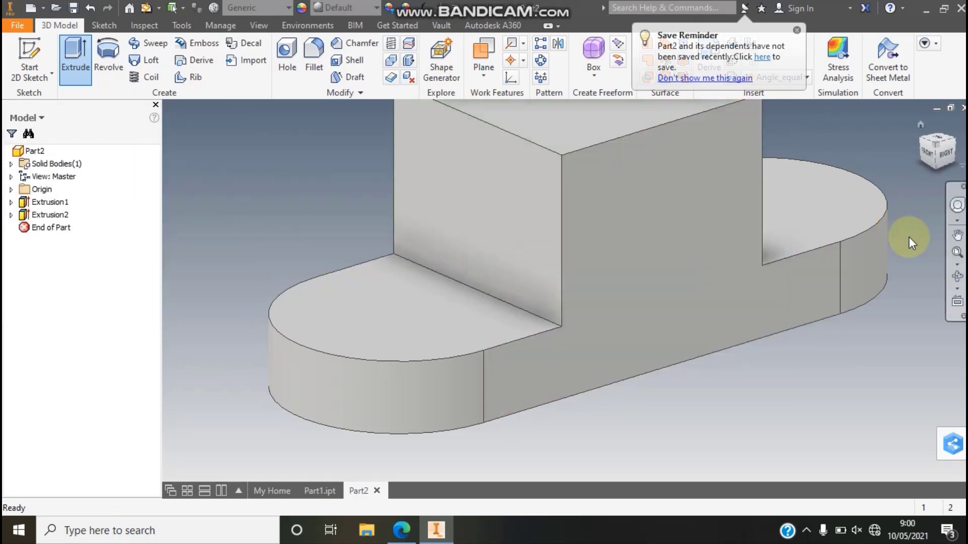
pyautogui.click(956, 252)
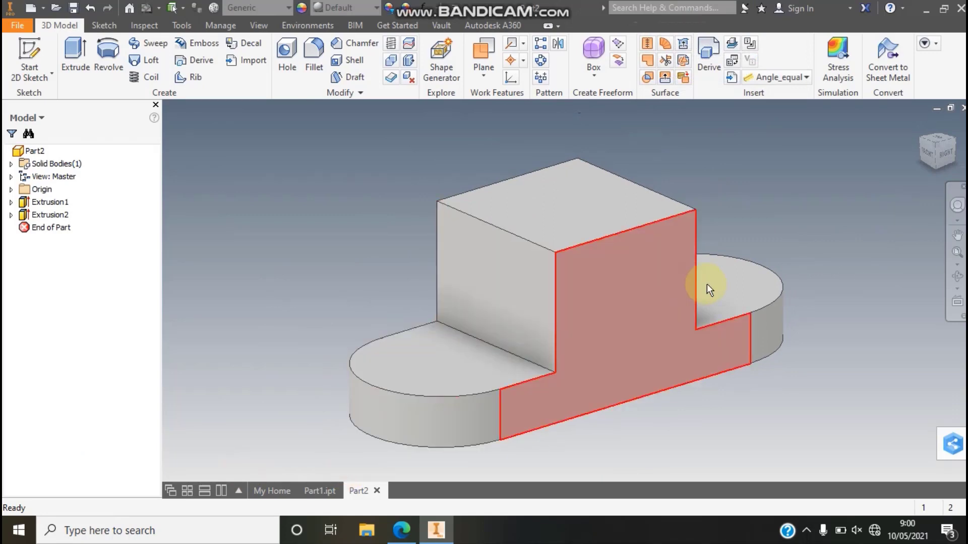
# Start a concentric hole on the left lug's top face, centred on its curved edge
pyautogui.click(285, 70)
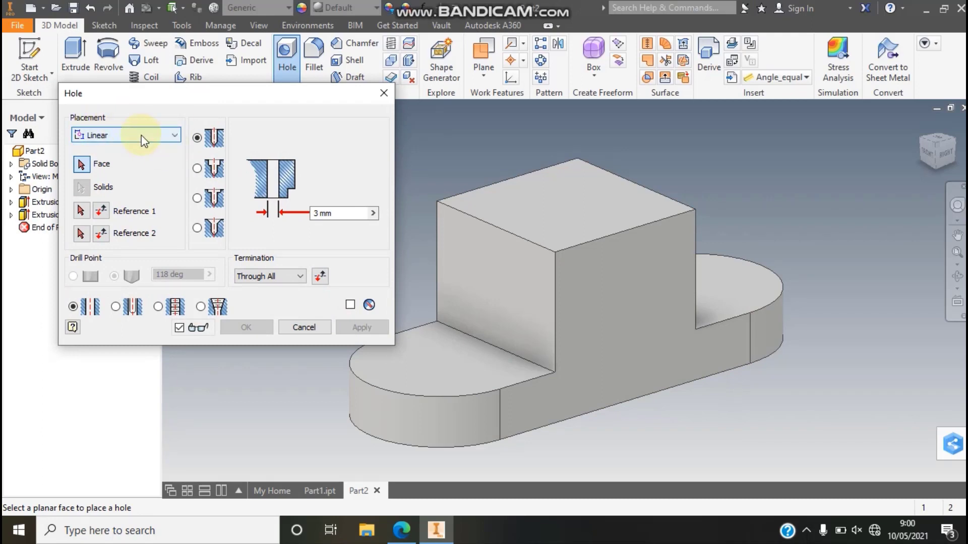
pyautogui.click(167, 136)
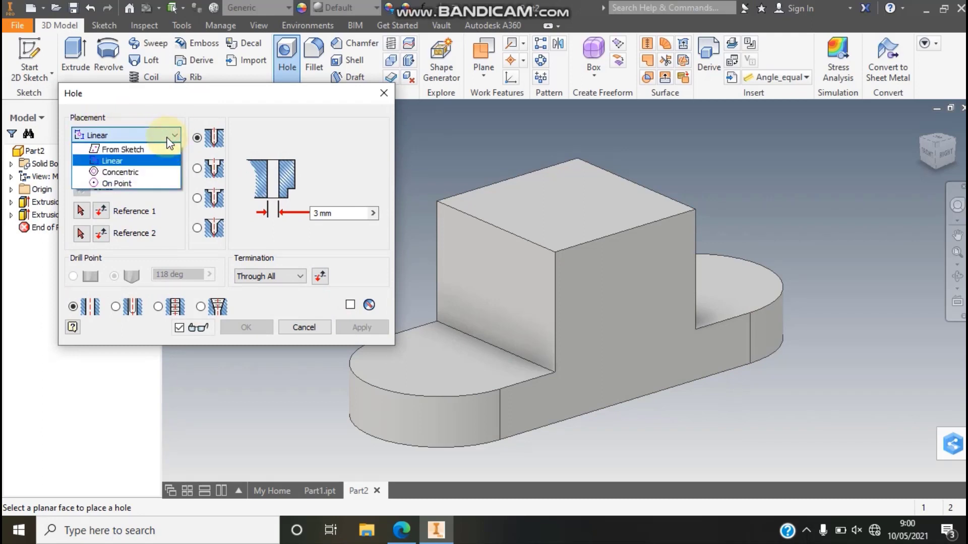
pyautogui.click(130, 174)
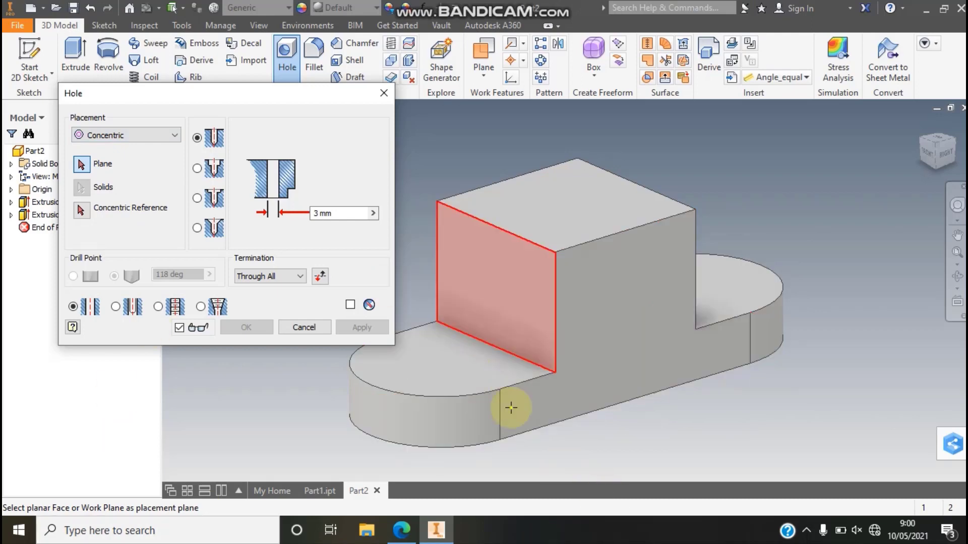
pyautogui.click(373, 377)
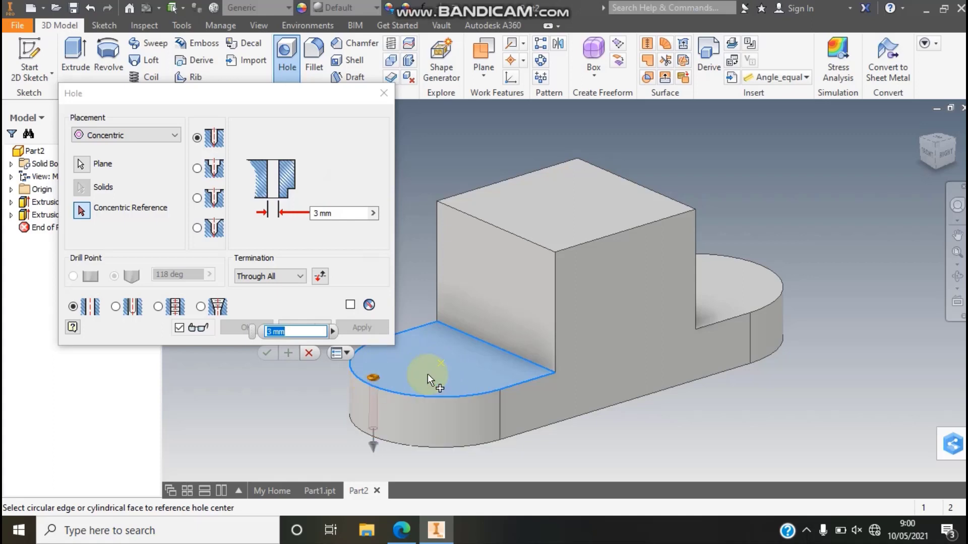
pyautogui.click(420, 395)
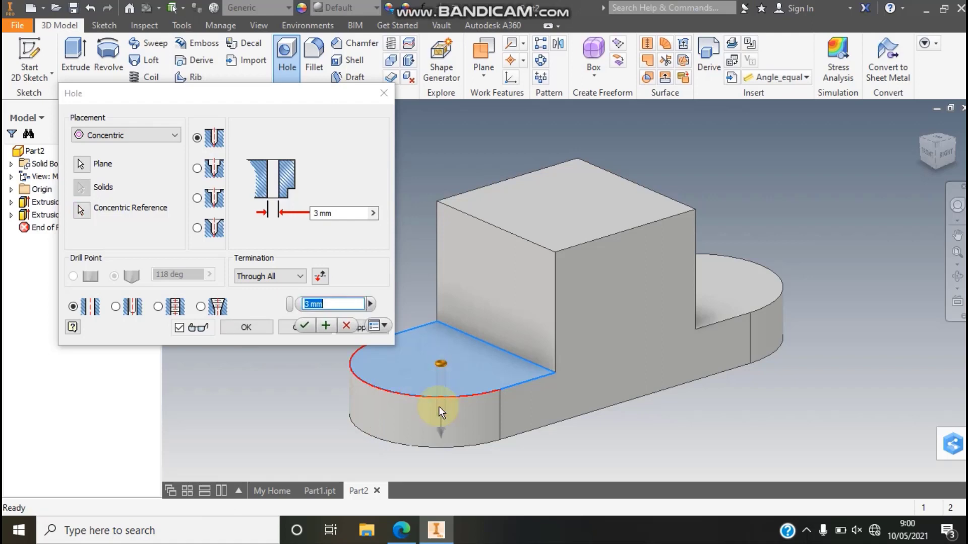
# Check the drawing for the diameter, then create the 22 mm through hole
pyautogui.click(402, 530)
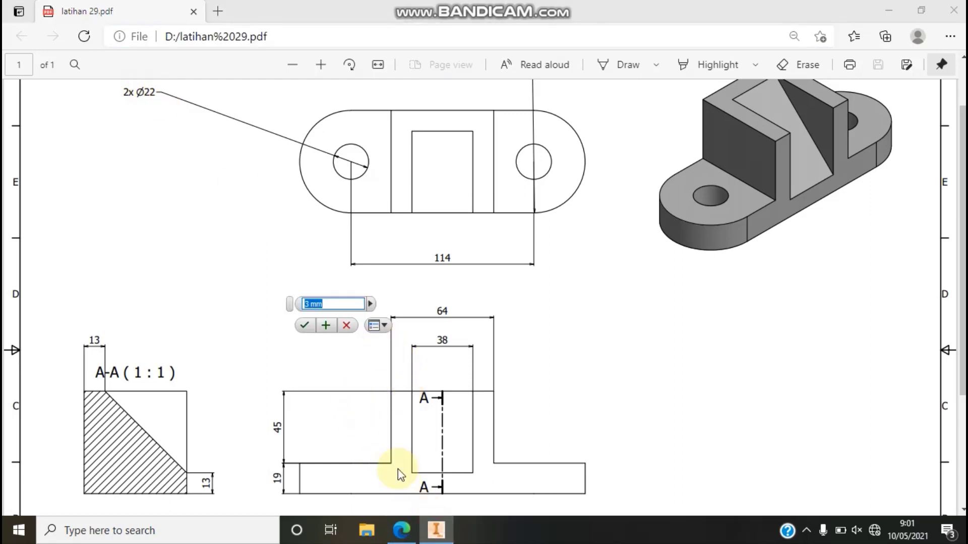
pyautogui.click(403, 531)
pyautogui.click(435, 529)
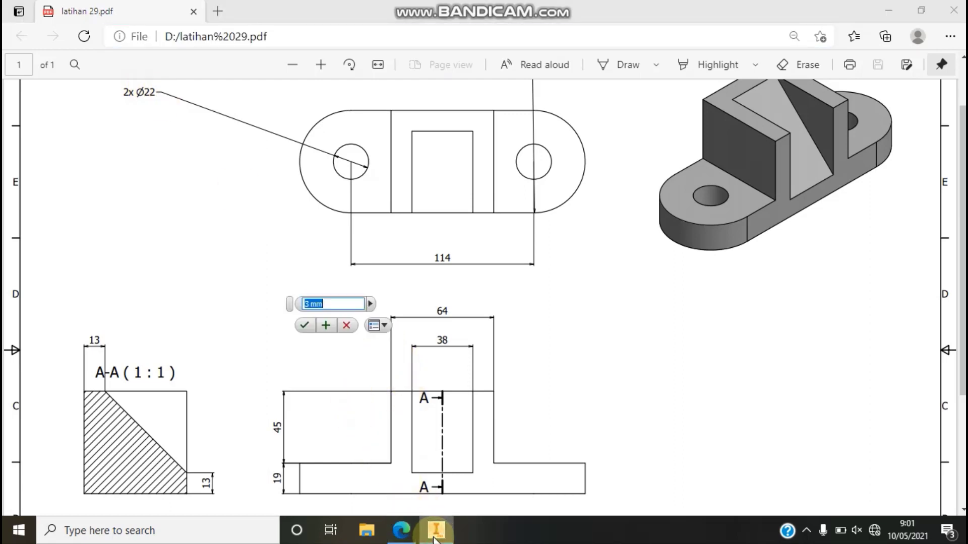
pyautogui.click(403, 528)
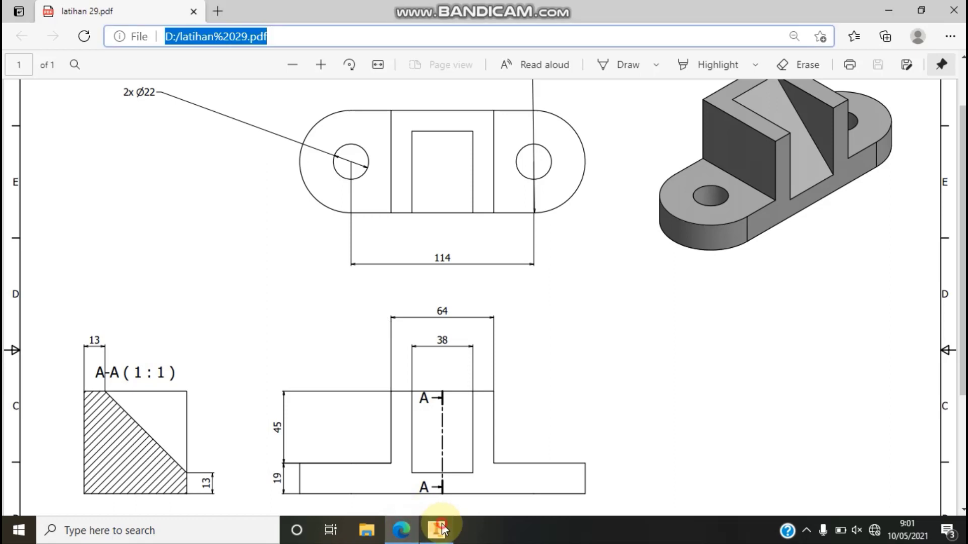
pyautogui.click(434, 529)
pyautogui.click(890, 8)
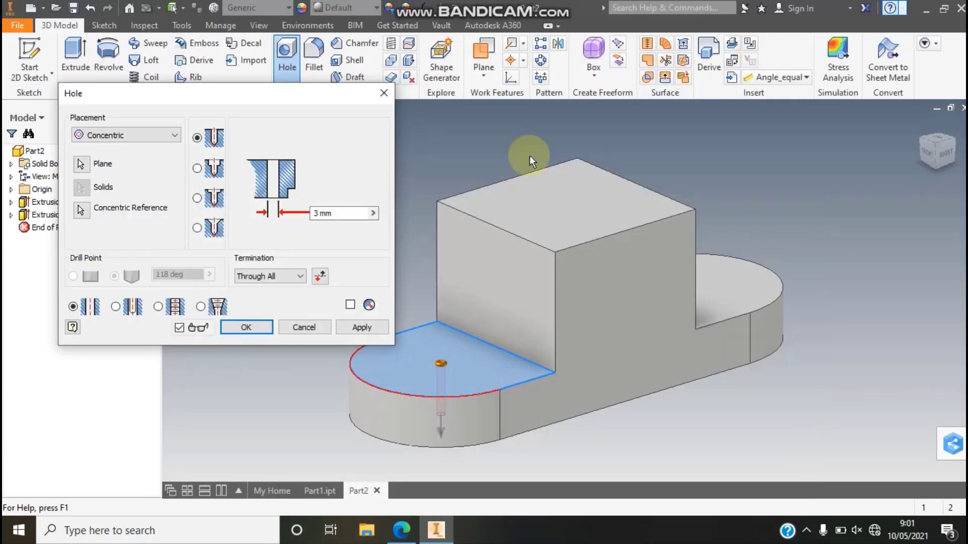
pyautogui.moveTo(332, 213); pyautogui.dragTo(308, 217)
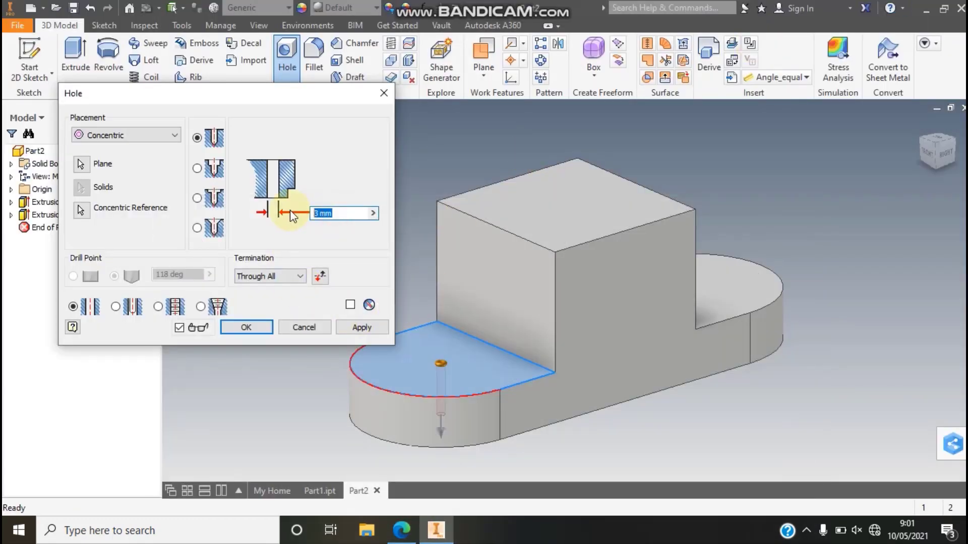
pyautogui.write('22')
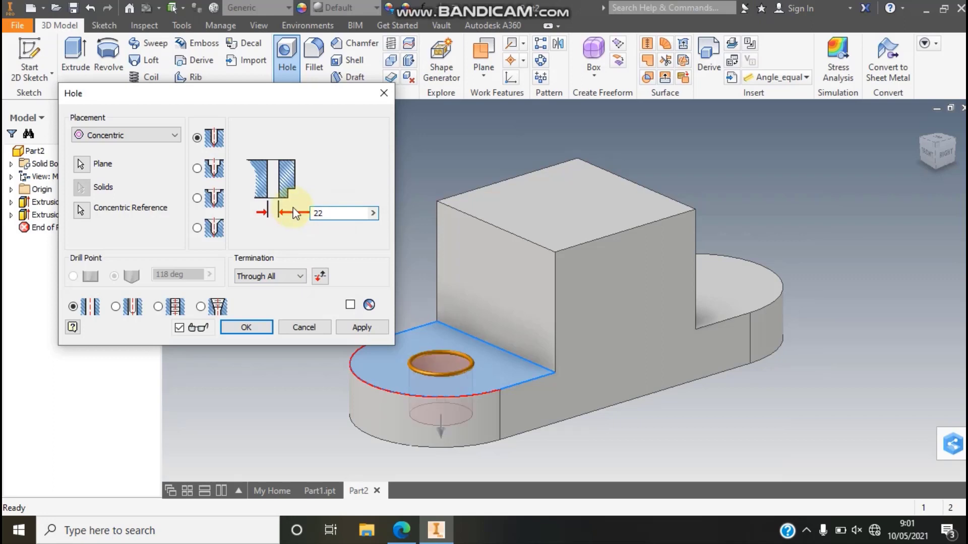
pyautogui.click(261, 330)
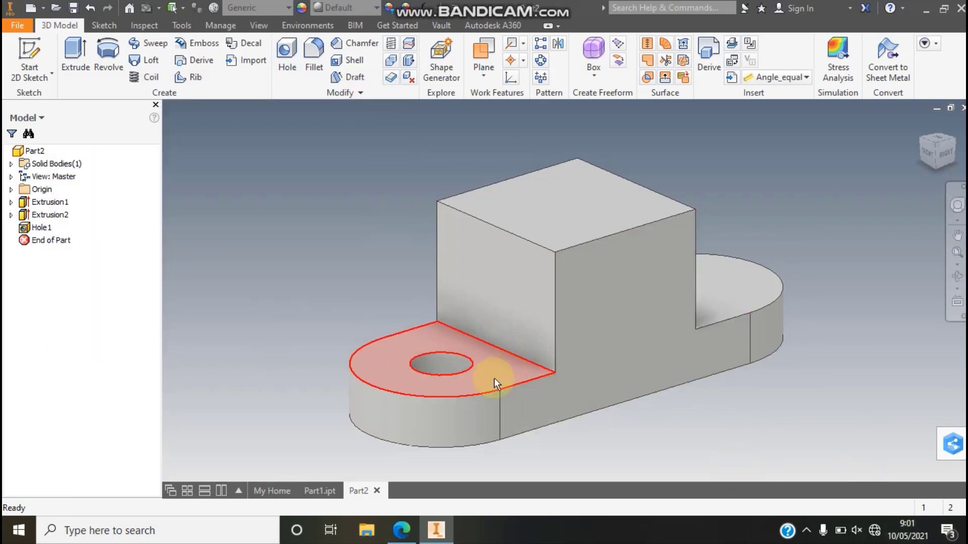
# Undo the hole and redo a 22 mm concentric hole on the left rounded end
pyautogui.hotkey('ctrl', 'z')
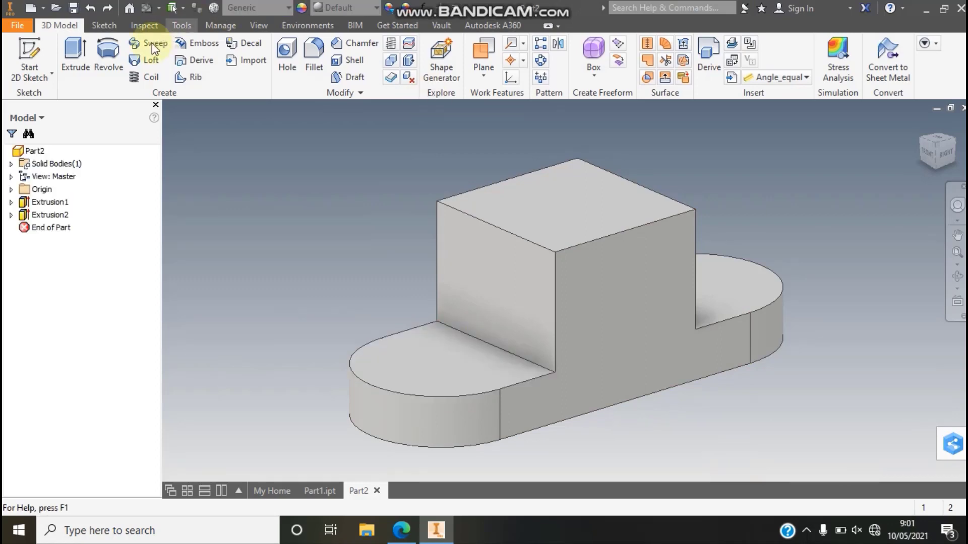
pyautogui.click(289, 56)
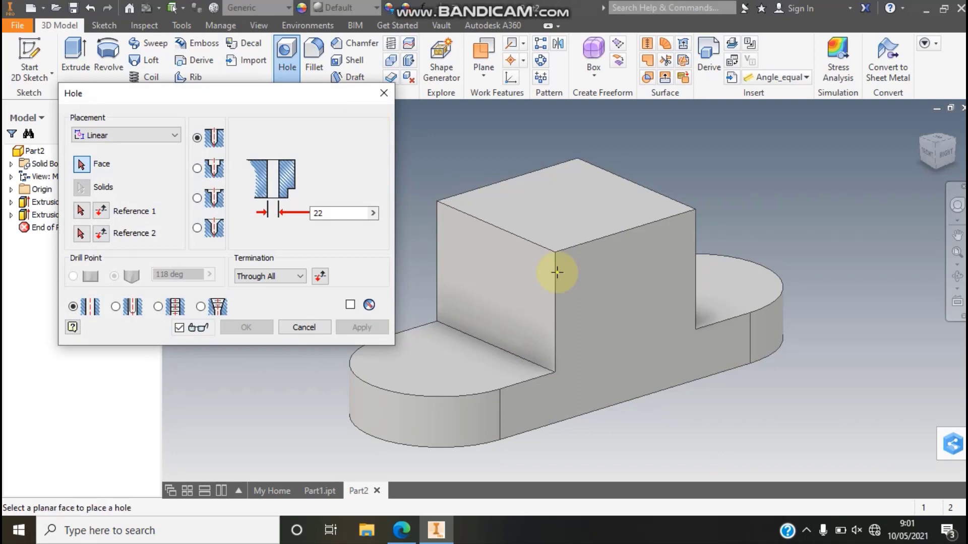
pyautogui.click(143, 137)
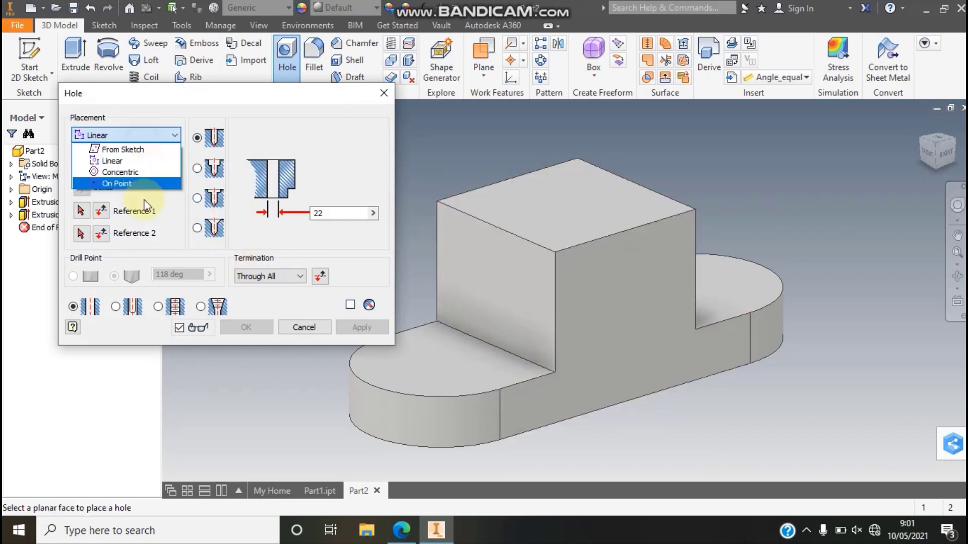
pyautogui.click(138, 172)
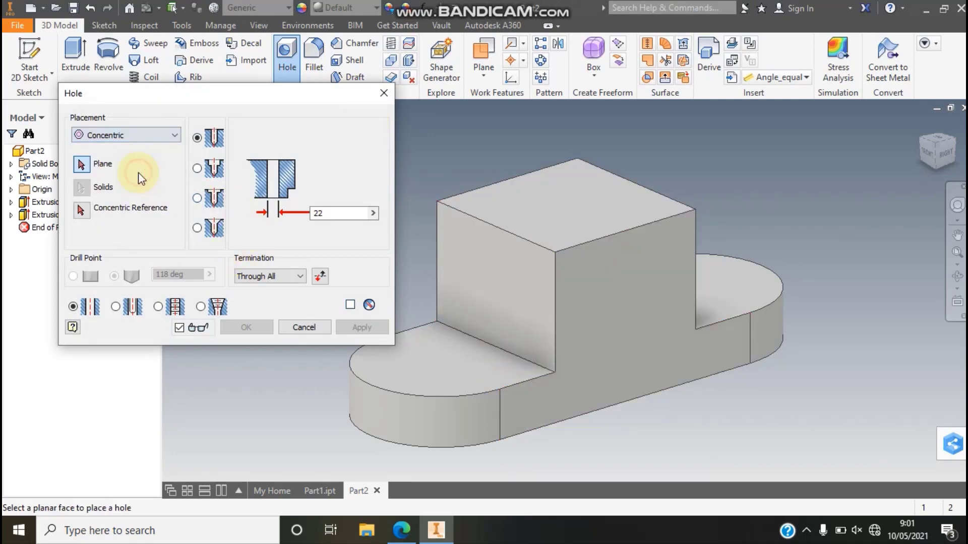
pyautogui.click(404, 393)
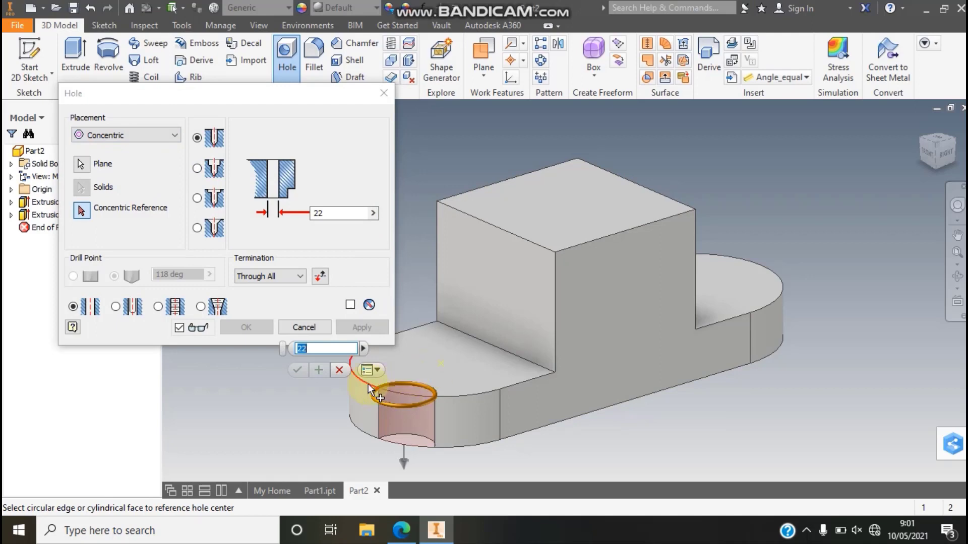
pyautogui.click(367, 383)
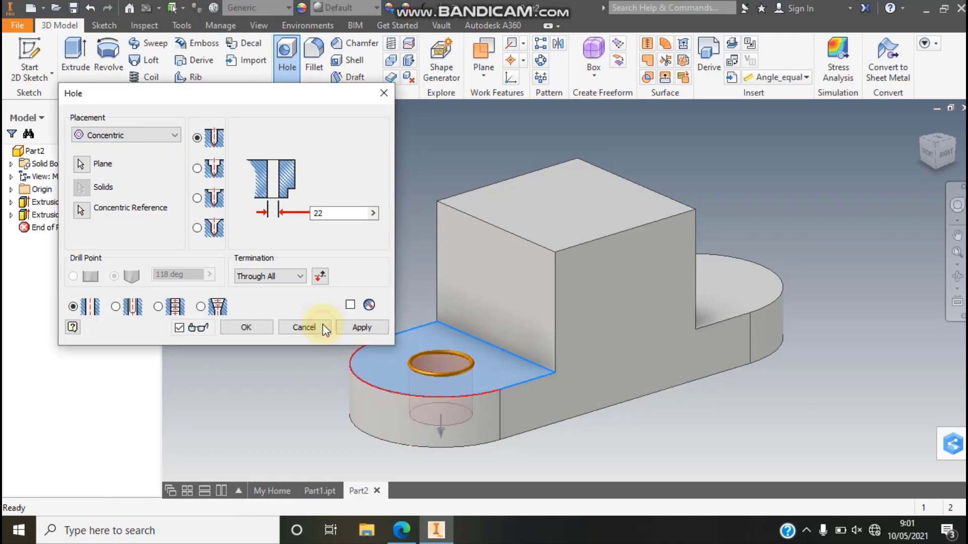
pyautogui.click(323, 324)
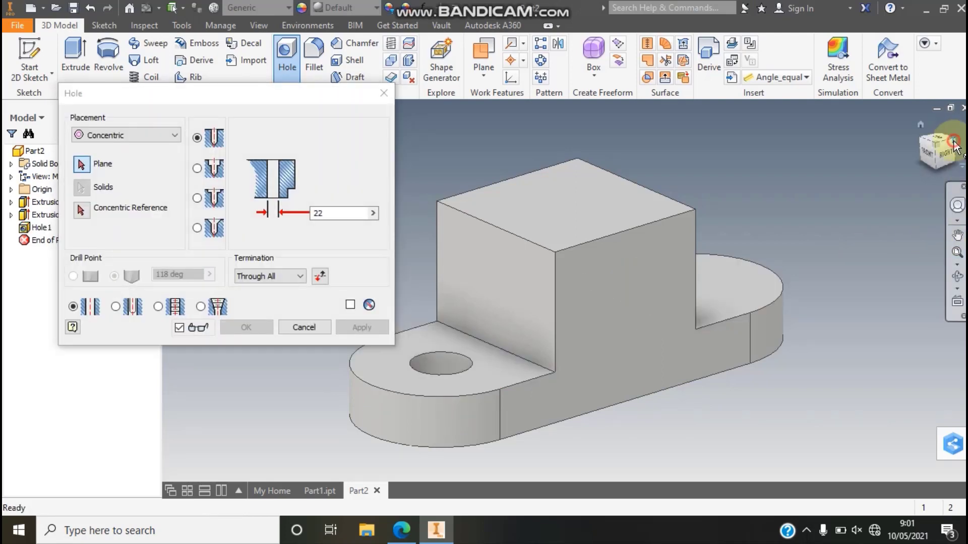
# Add the second 22 mm concentric hole on the right rounded end
pyautogui.moveTo(937, 151); pyautogui.dragTo(842, 310)
pyautogui.click(659, 371)
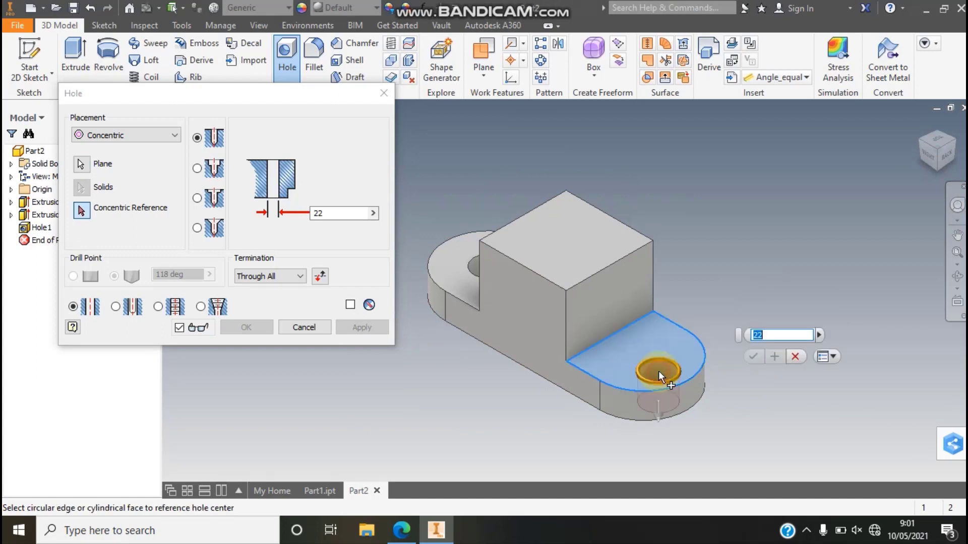
pyautogui.click(628, 389)
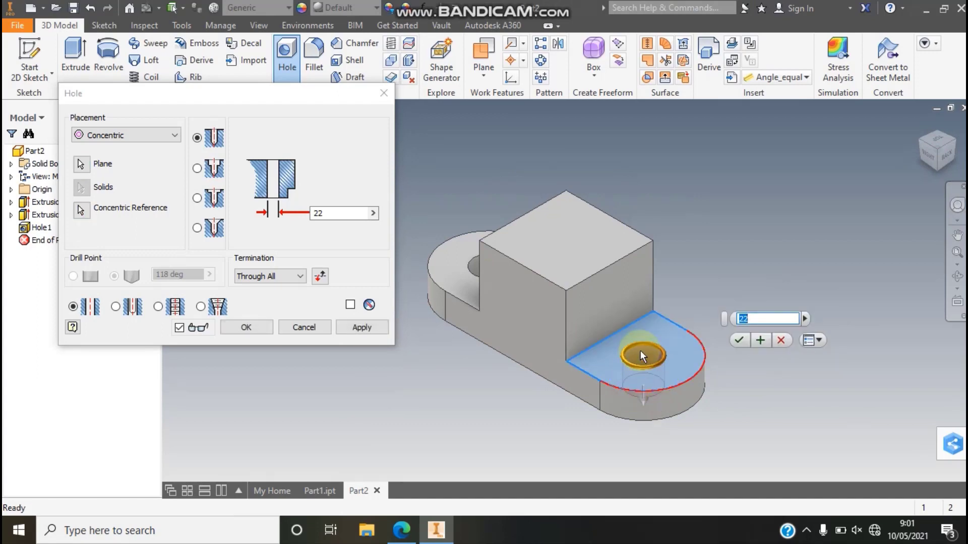
pyautogui.click(743, 341)
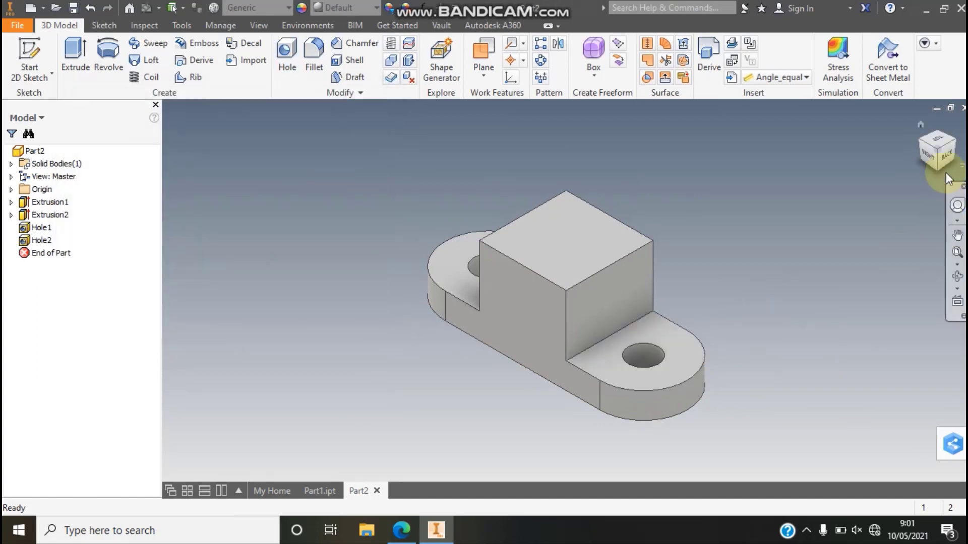
pyautogui.click(920, 140)
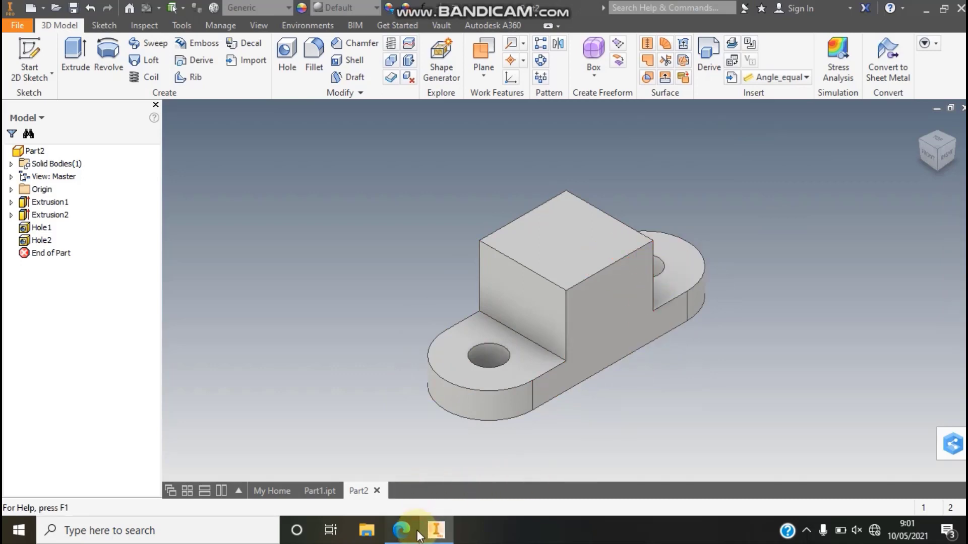
pyautogui.click(402, 529)
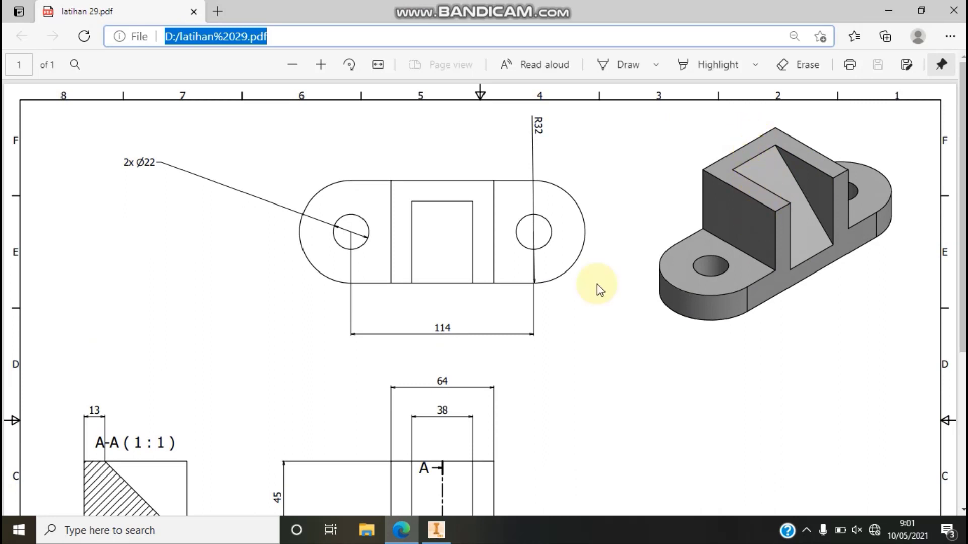
pyautogui.scroll(-3, 127, 388)
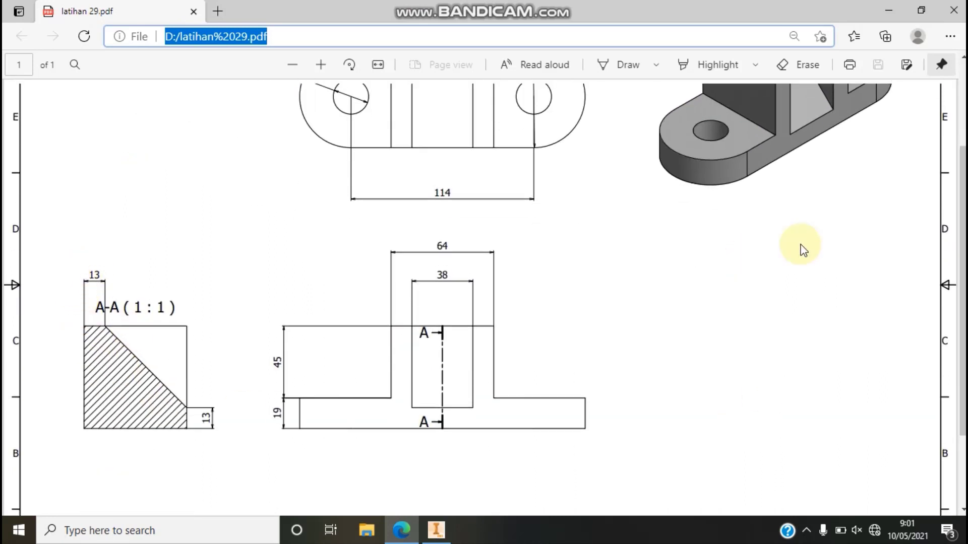
pyautogui.scroll(1, 804, 212)
pyautogui.scroll(-1, 217, 452)
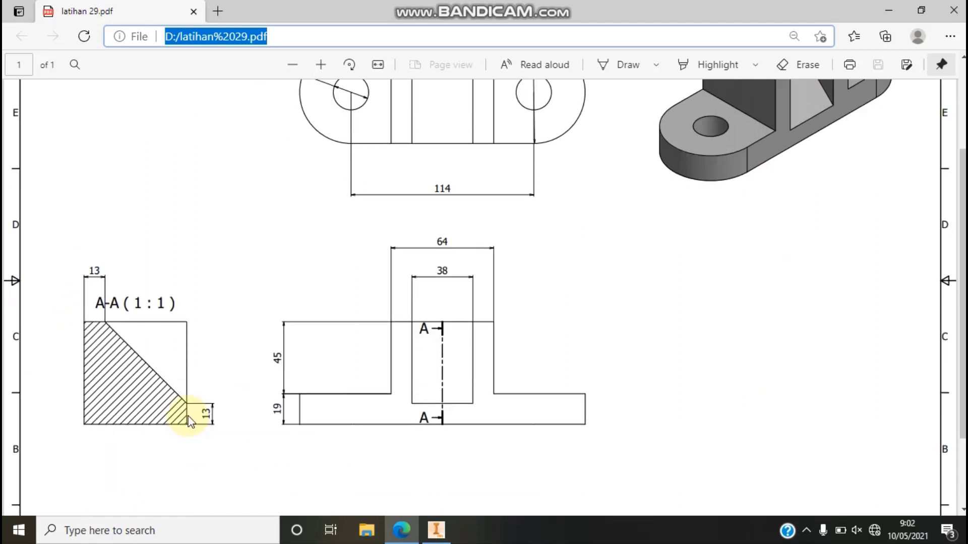
pyautogui.click(436, 530)
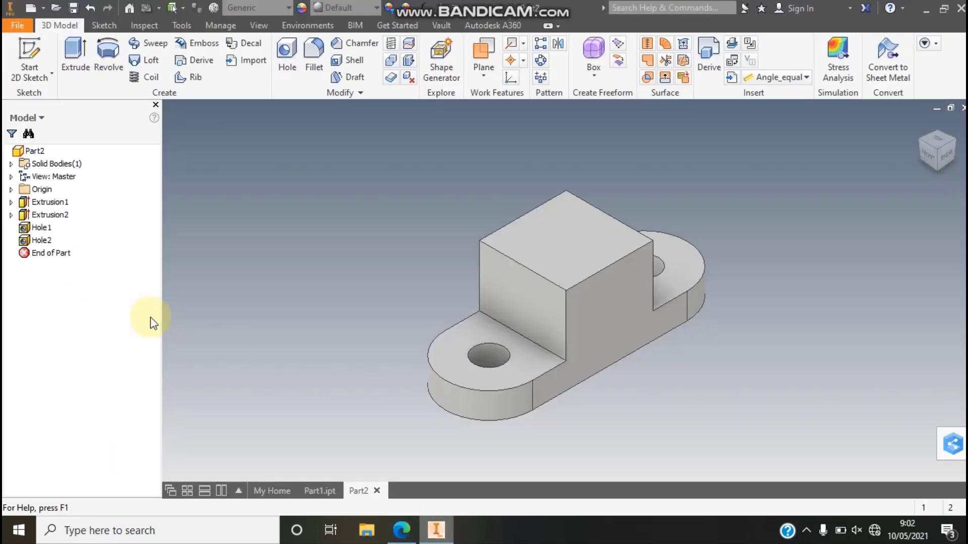
# Create Work Plane1 midway between the block's two opposite faces and start a sketch on it
pyautogui.click(487, 73)
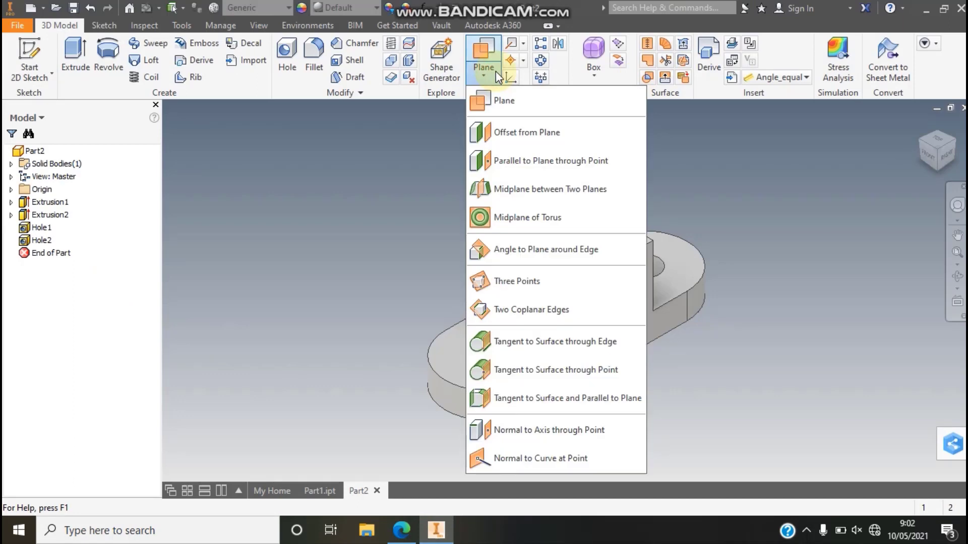
pyautogui.click(559, 192)
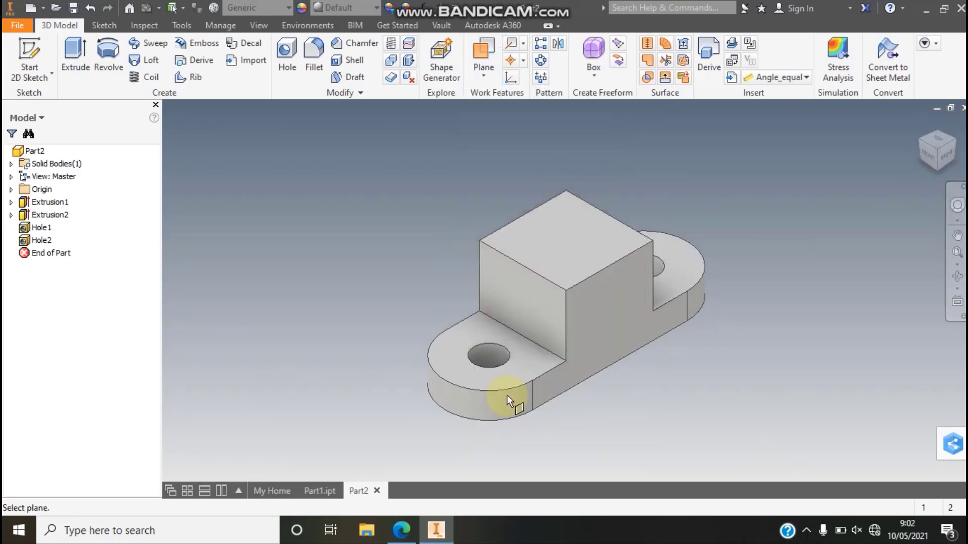
pyautogui.click(516, 288)
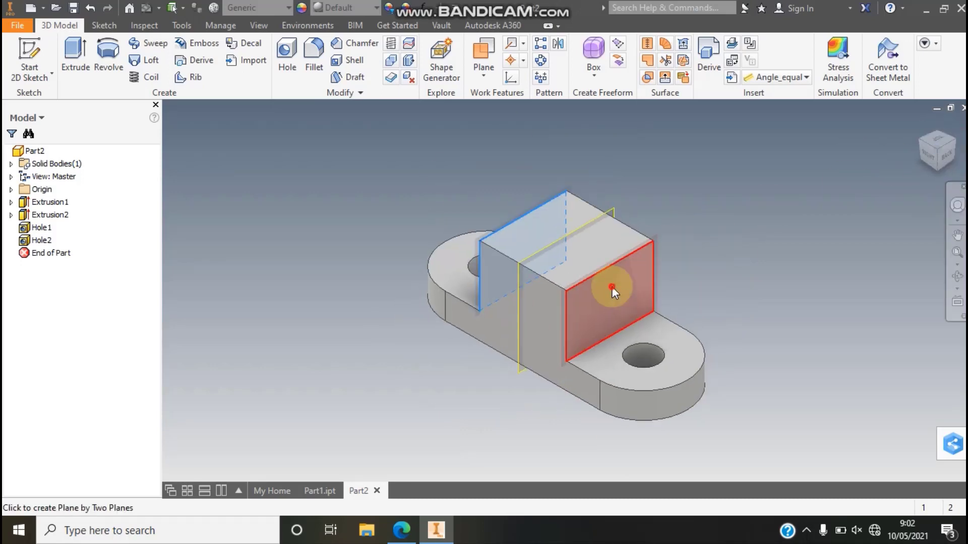
pyautogui.click(566, 238)
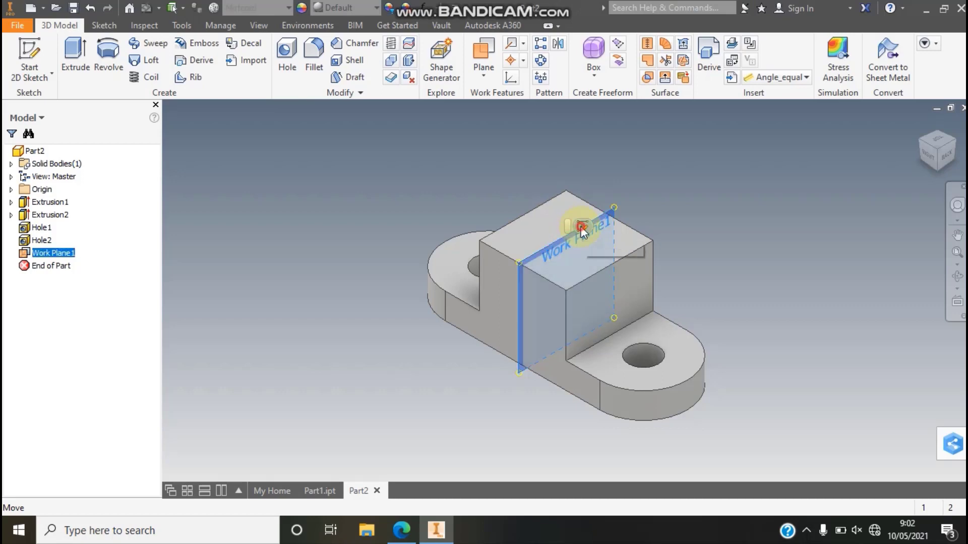
pyautogui.click(581, 226)
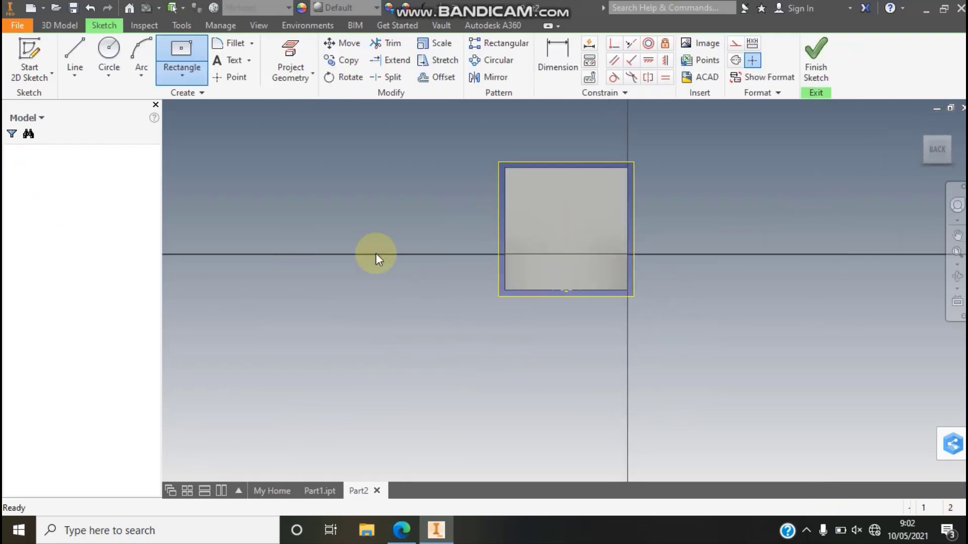
# Slice the part at the sketch plane and draw a triangle over the block's section
pyautogui.rightClick(554, 203)
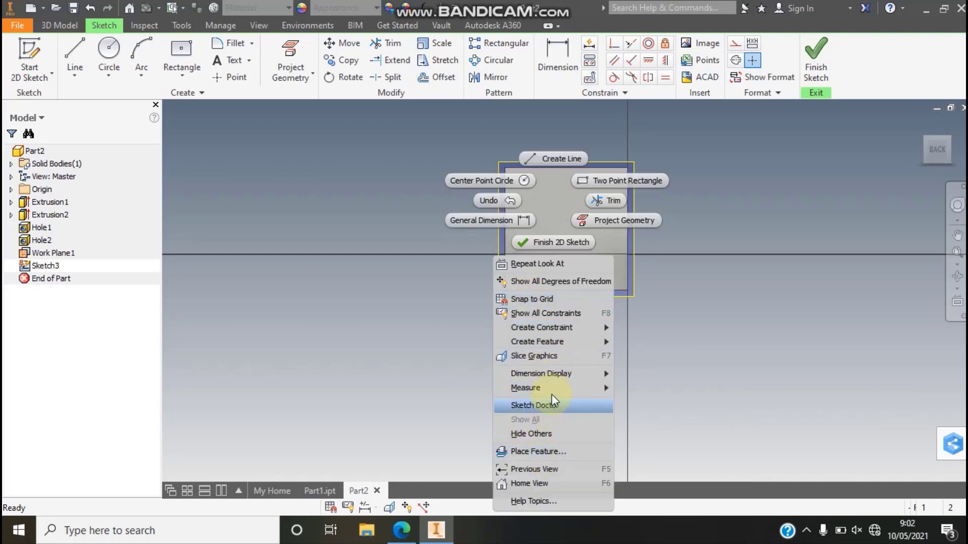
pyautogui.click(552, 358)
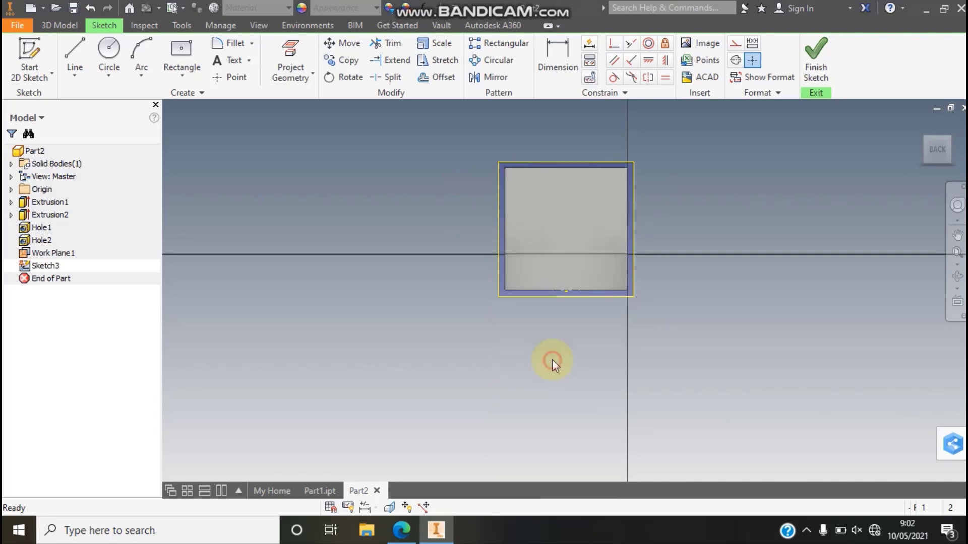
pyautogui.click(922, 173)
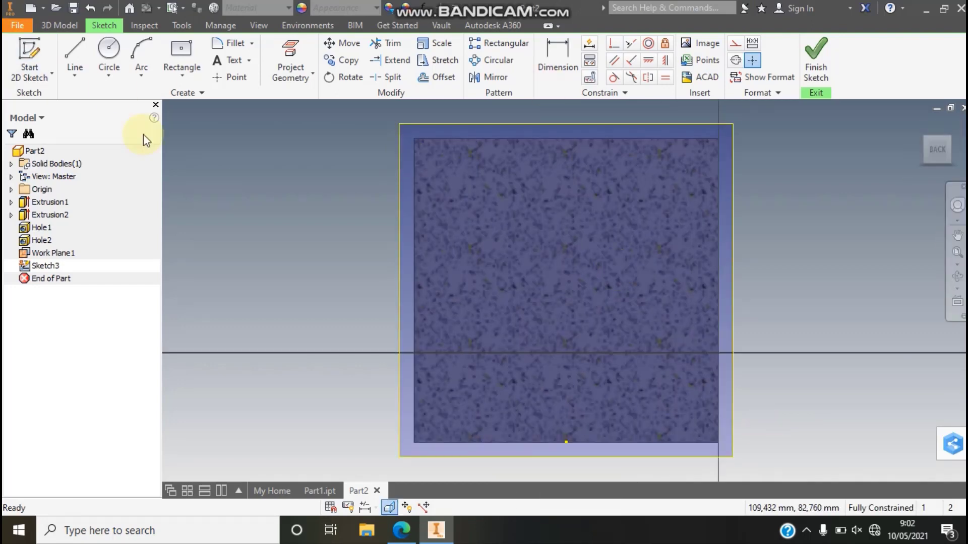
pyautogui.click(77, 50)
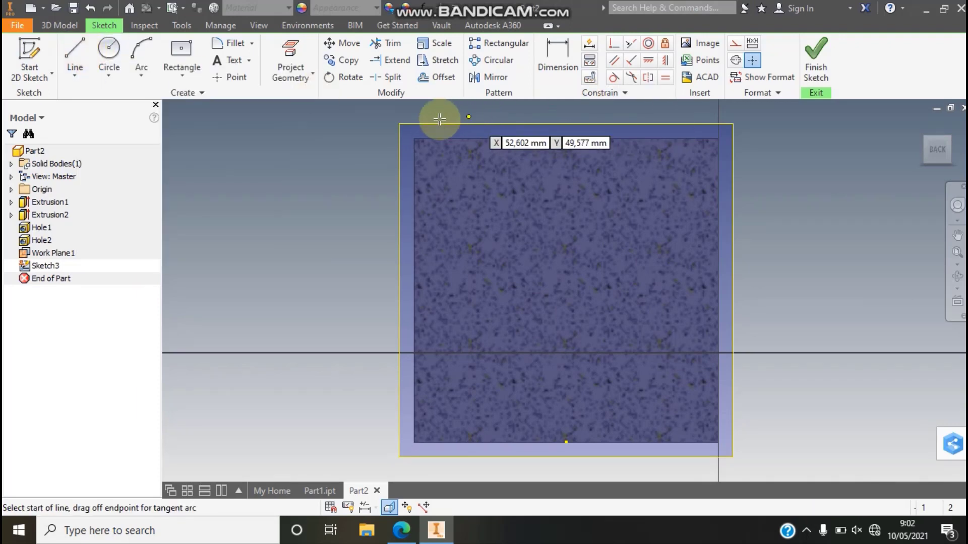
pyautogui.click(475, 114)
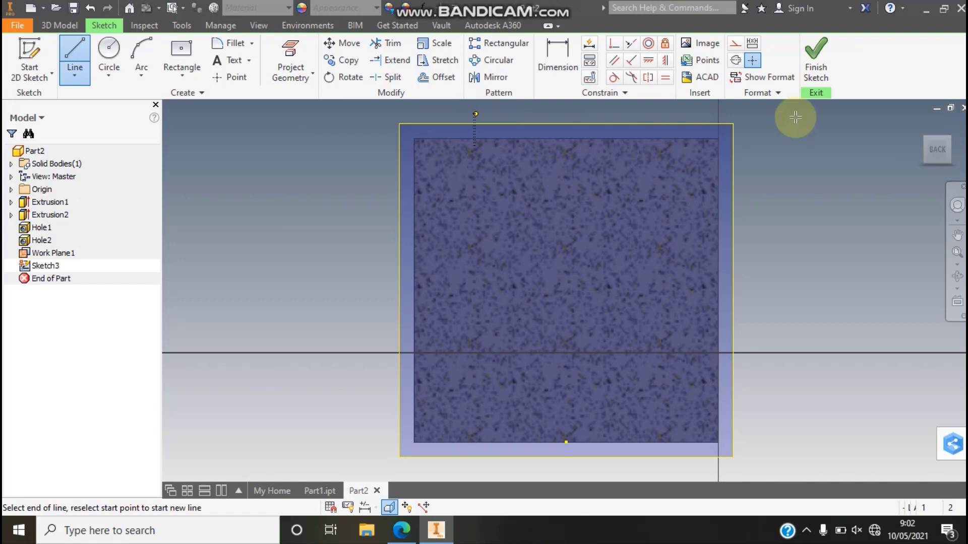
pyautogui.click(795, 114)
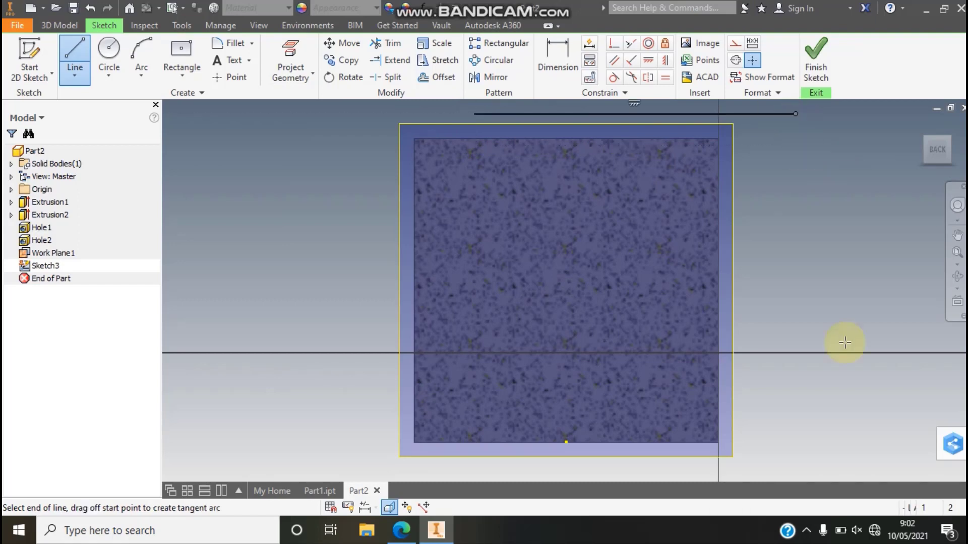
pyautogui.click(835, 399)
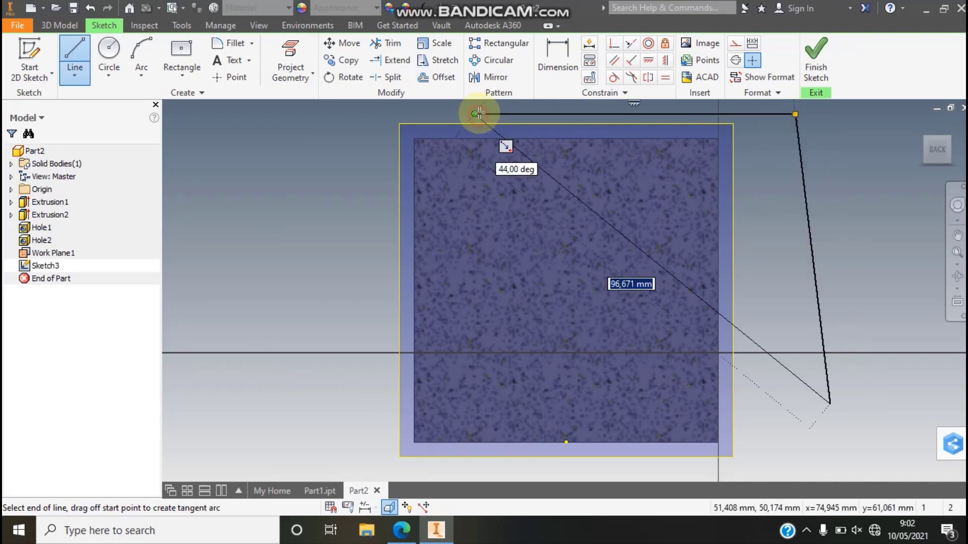
pyautogui.click(474, 115)
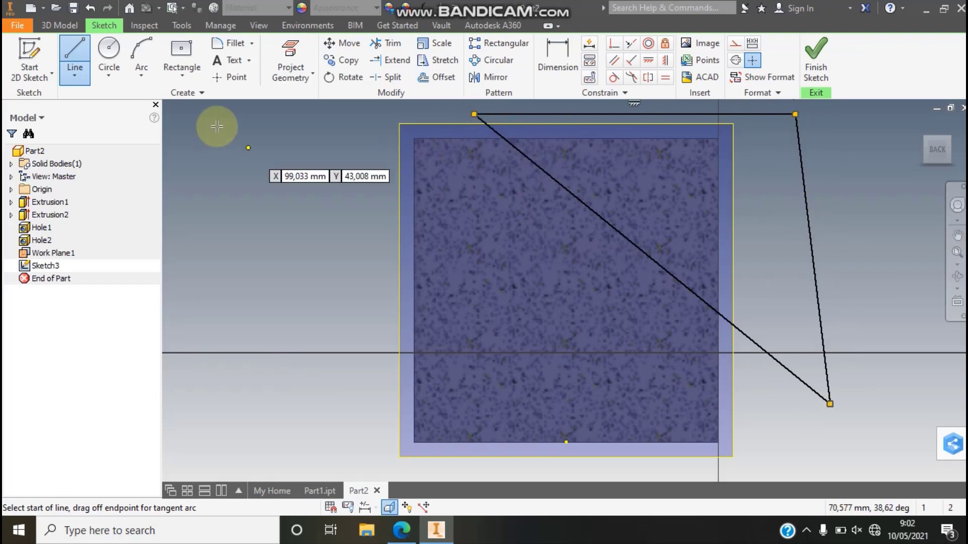
# Project the section's top and right edges and snap the triangle's corners onto them
pyautogui.click(291, 56)
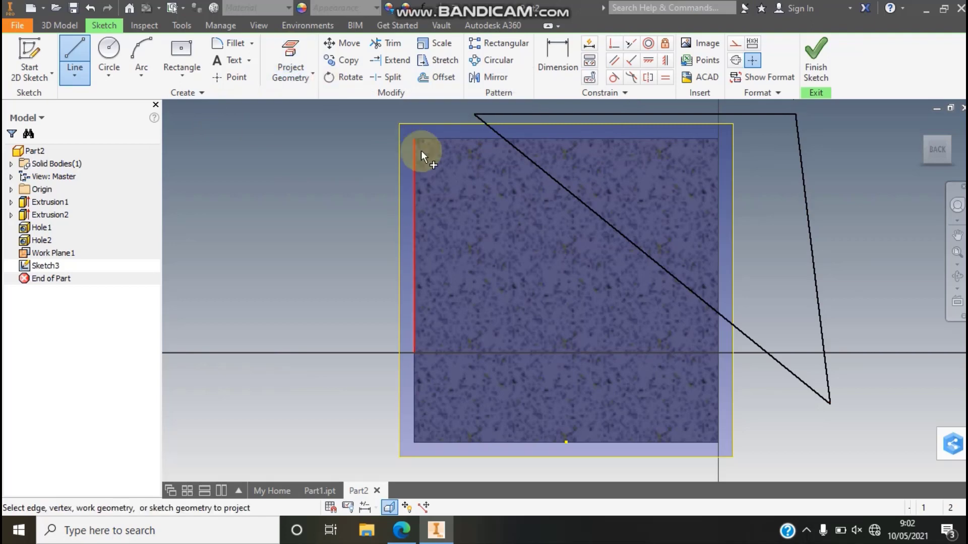
pyautogui.click(449, 139)
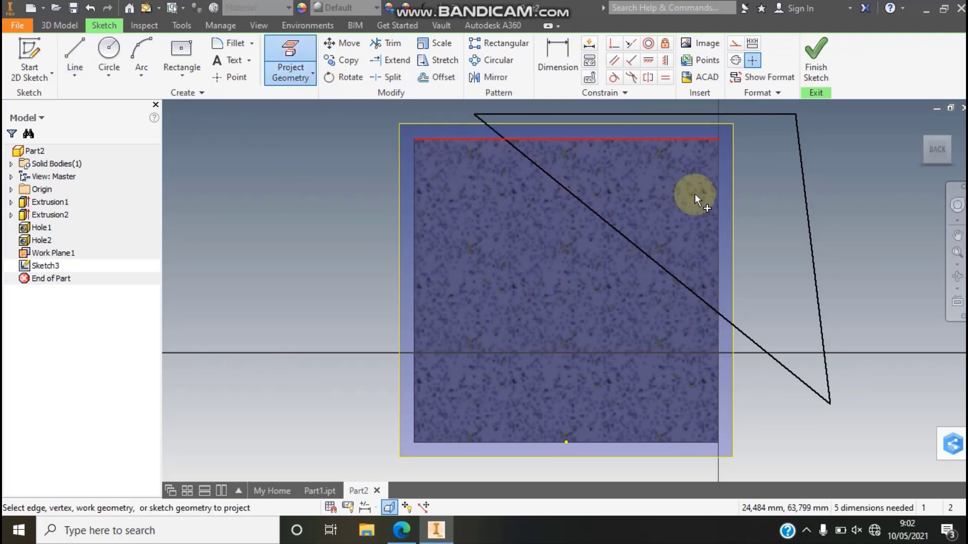
pyautogui.click(728, 251)
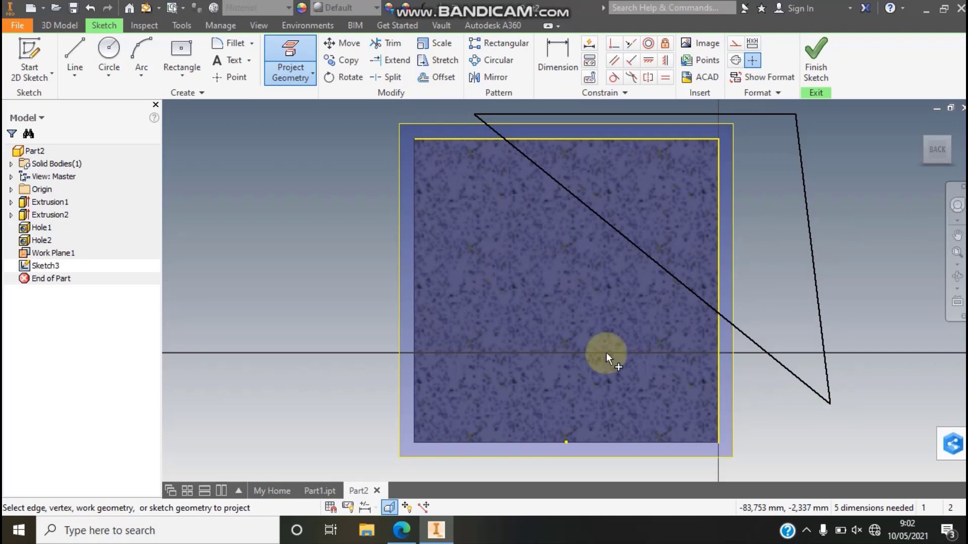
pyautogui.rightClick(253, 151)
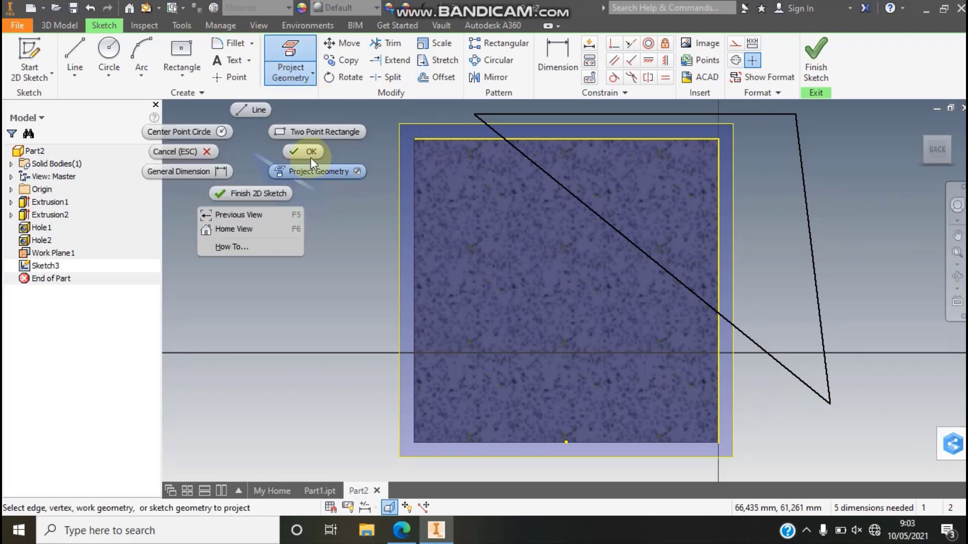
pyautogui.click(308, 154)
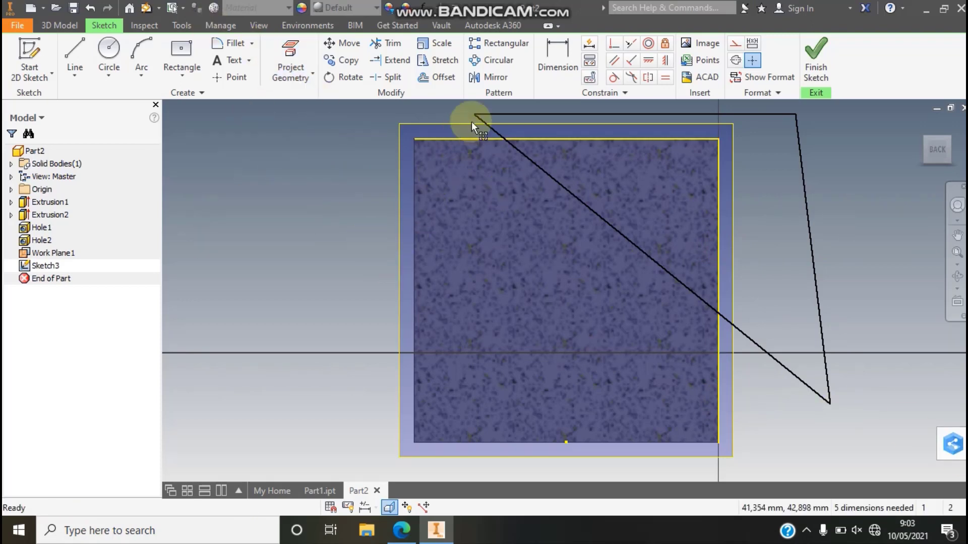
pyautogui.moveTo(473, 115); pyautogui.dragTo(447, 140)
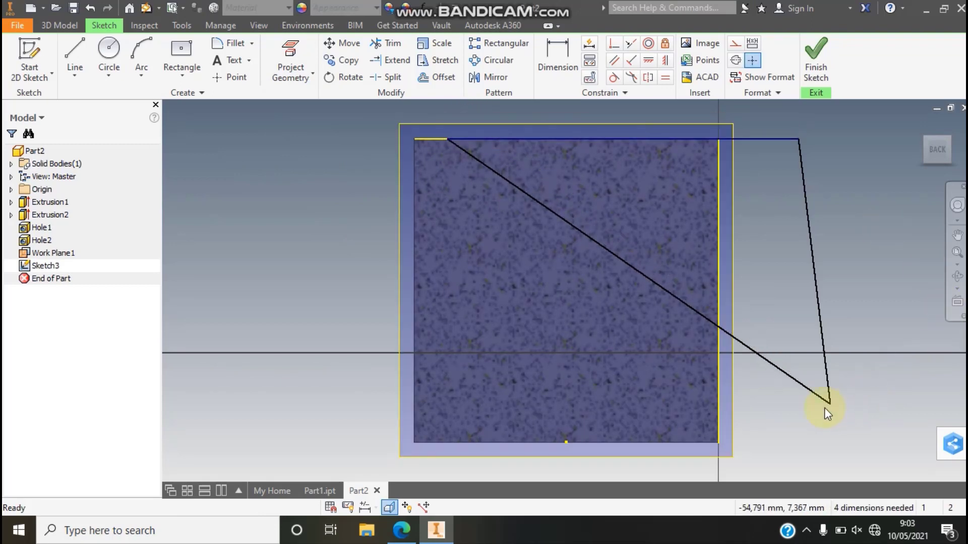
pyautogui.moveTo(830, 406); pyautogui.dragTo(721, 411)
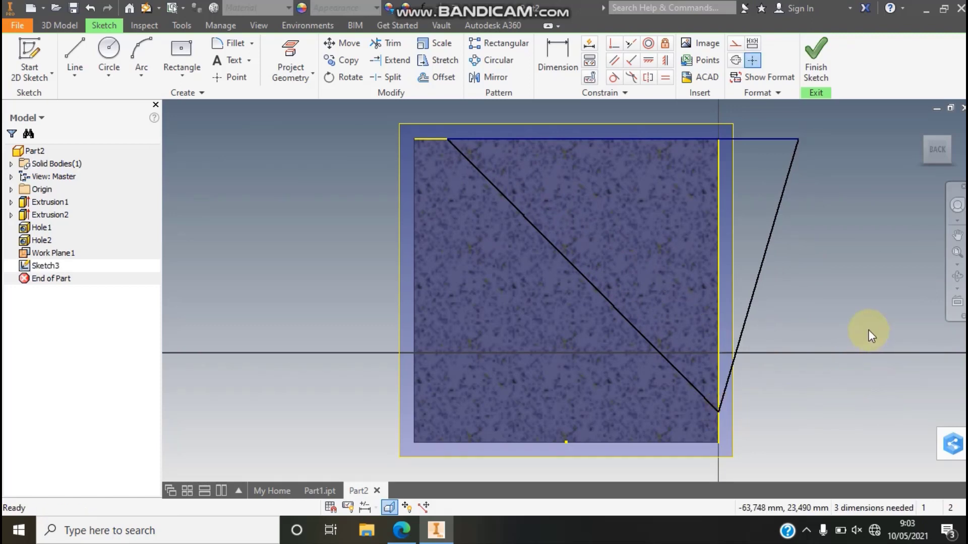
pyautogui.click(558, 60)
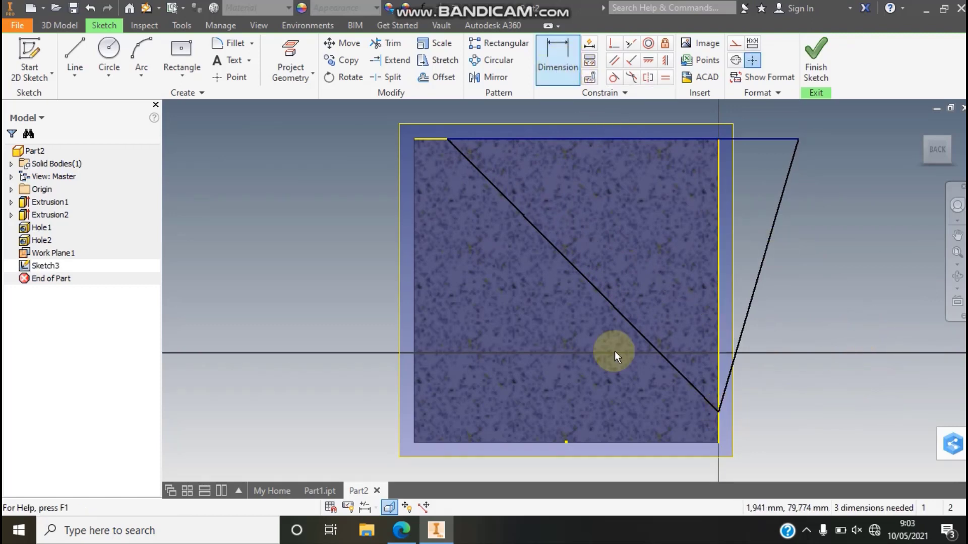
# Dimension the diagonal's top vertex 13 mm from the face's left edge
pyautogui.click(413, 230)
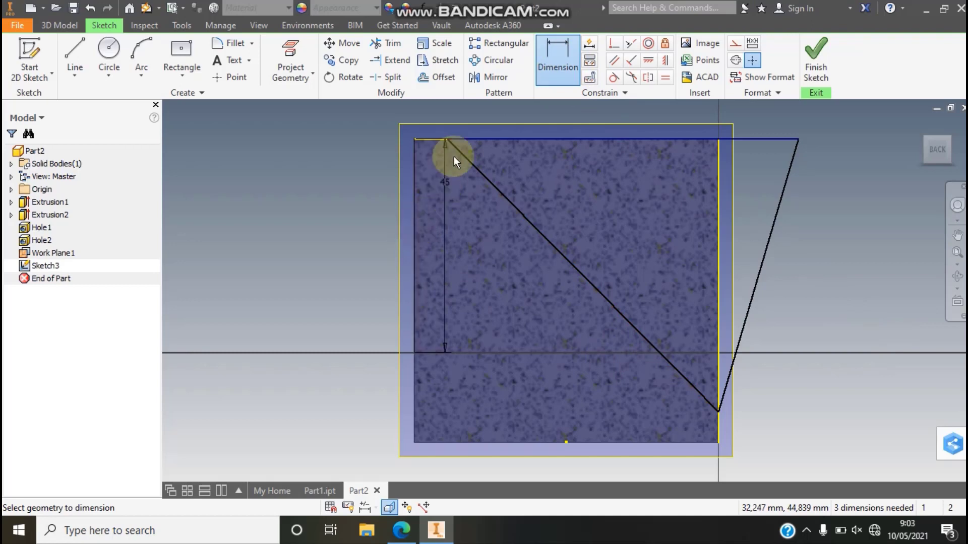
pyautogui.click(447, 139)
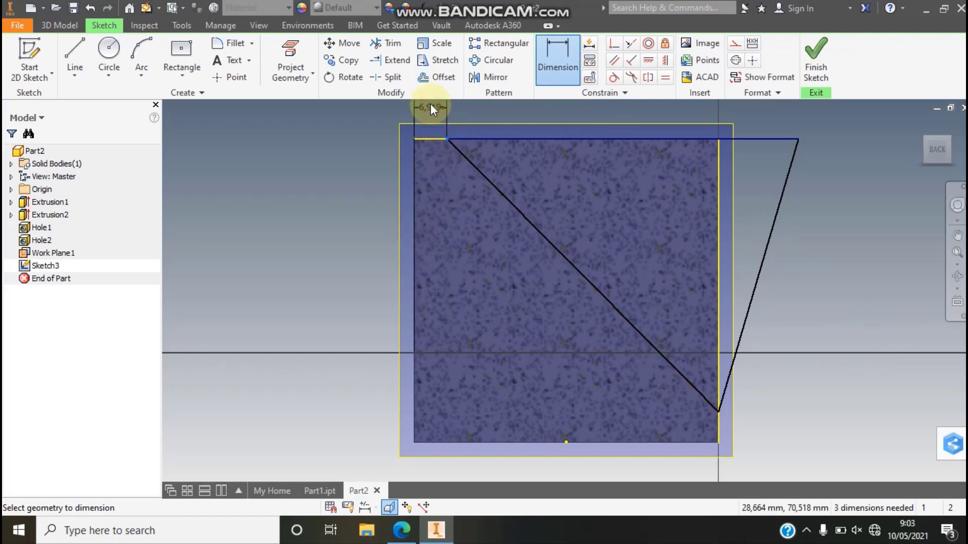
pyautogui.click(431, 104)
pyautogui.write('13')
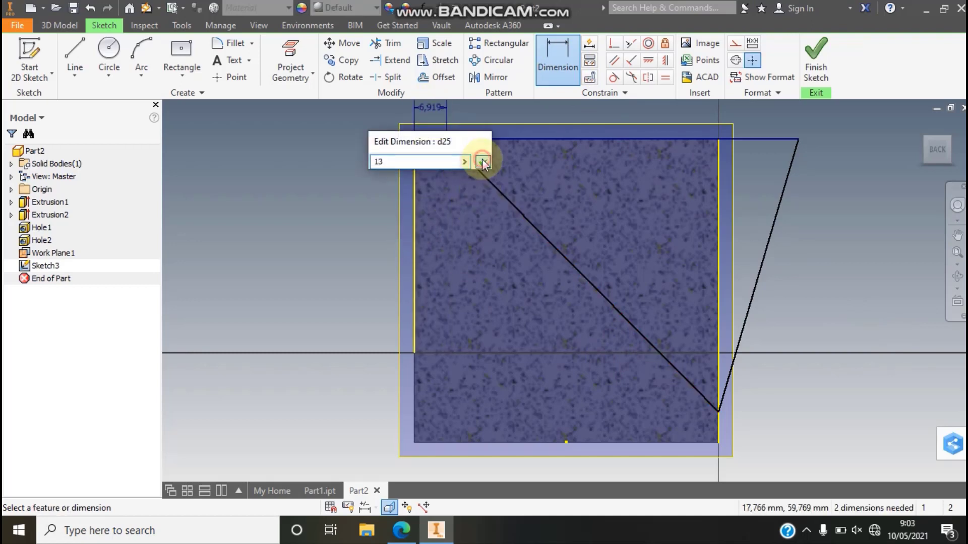
pyautogui.click(482, 160)
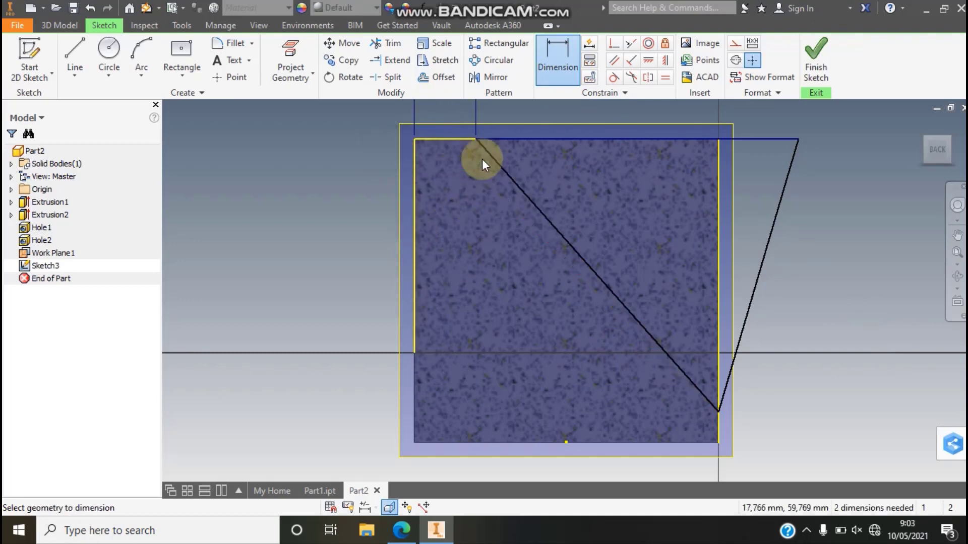
# Dimension the lower vertex 13 mm above the bottom corner and finish the sketch
pyautogui.click(718, 442)
pyautogui.click(715, 410)
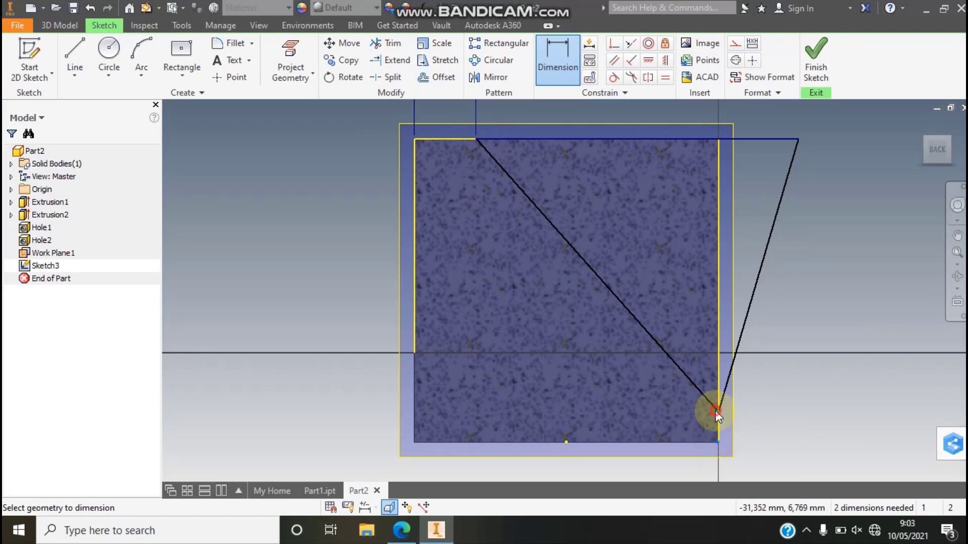
pyautogui.click(755, 425)
pyautogui.write('1')
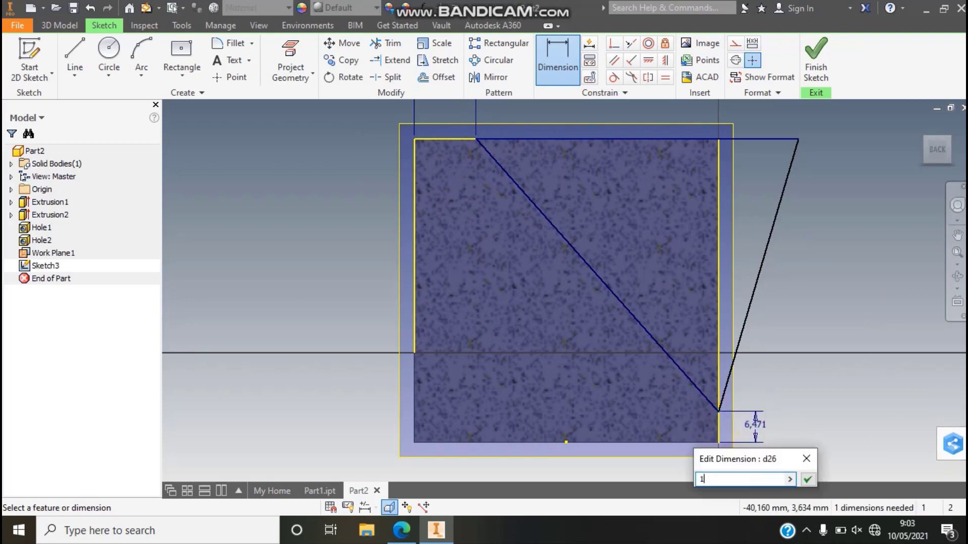
pyautogui.write('3')
pyautogui.click(808, 477)
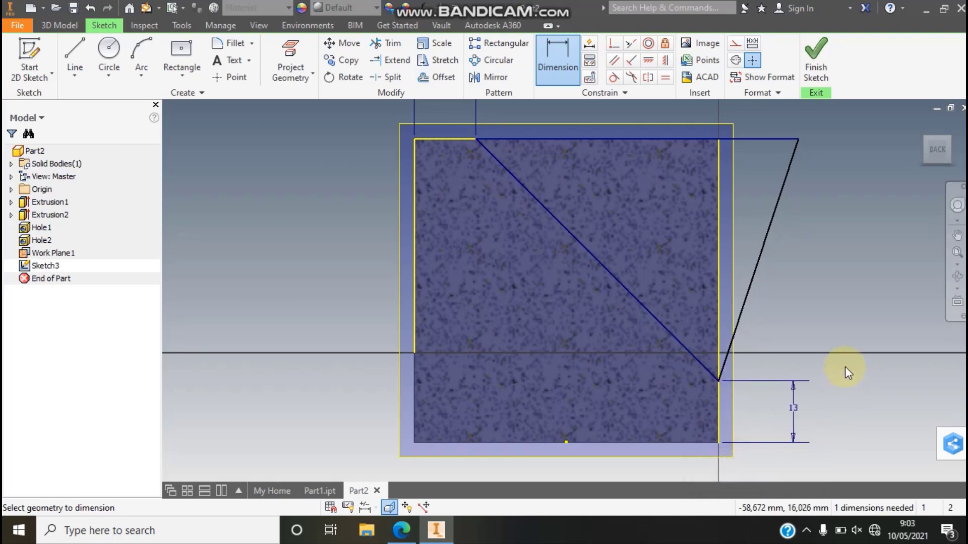
pyautogui.click(816, 58)
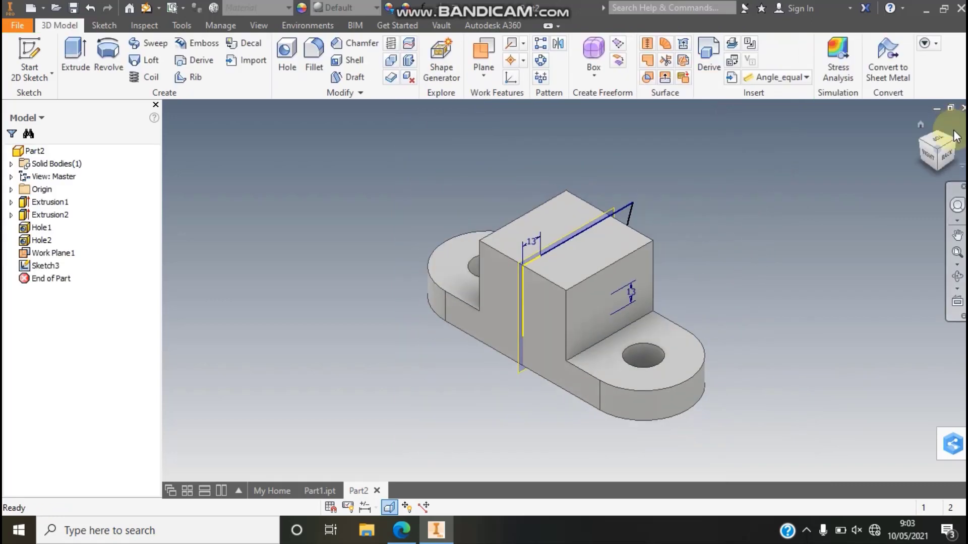
# Set up a symmetric cut extrusion of both triangle sketch profiles
pyautogui.moveTo(953, 135); pyautogui.dragTo(957, 146)
pyautogui.click(958, 146)
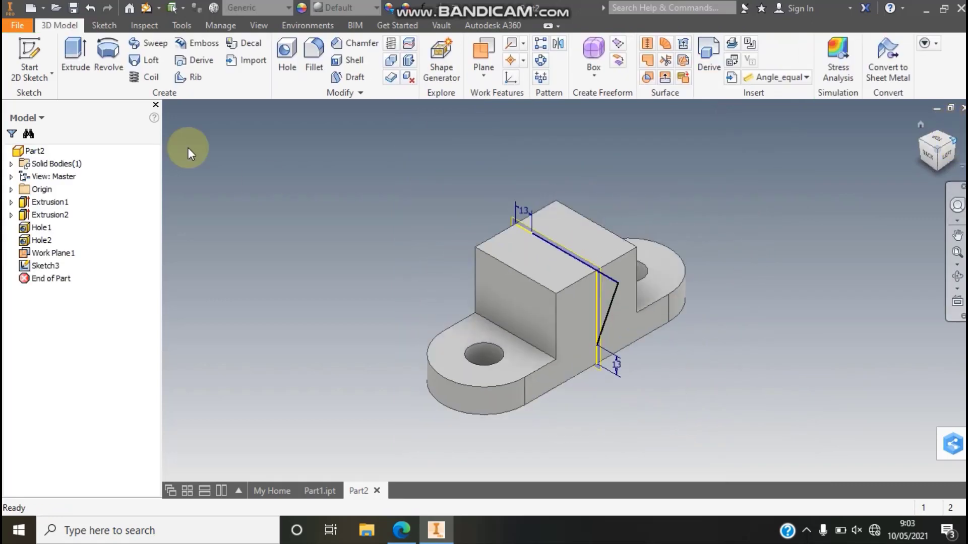
pyautogui.click(84, 62)
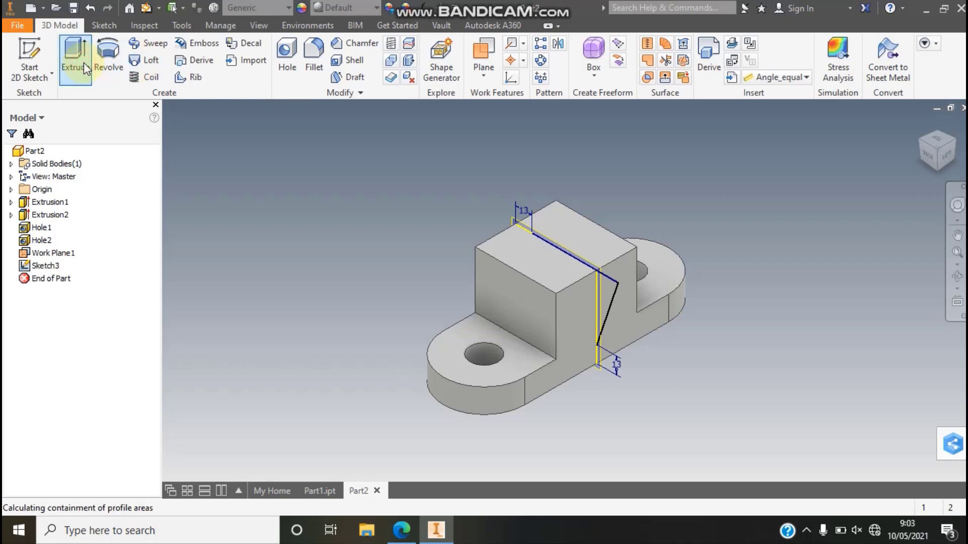
pyautogui.click(606, 299)
pyautogui.click(567, 264)
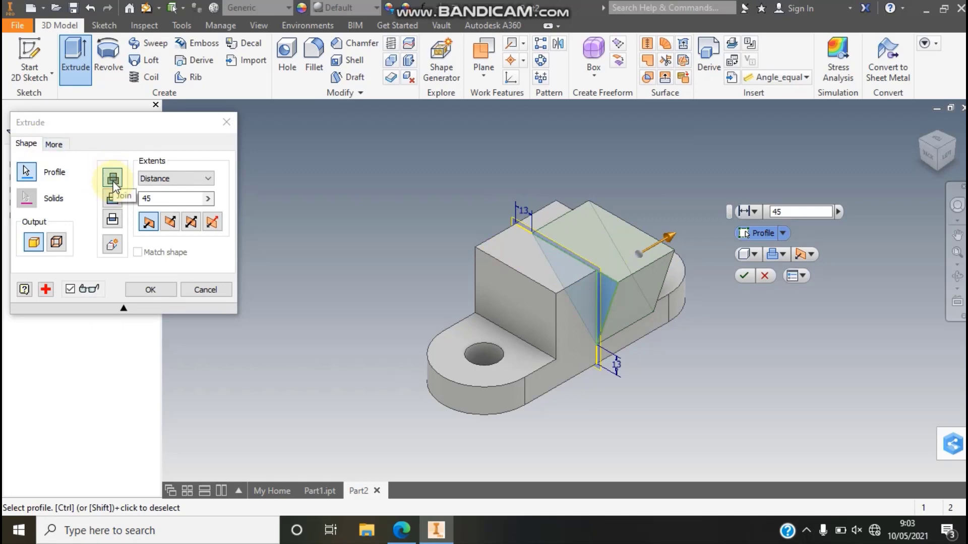
pyautogui.click(113, 200)
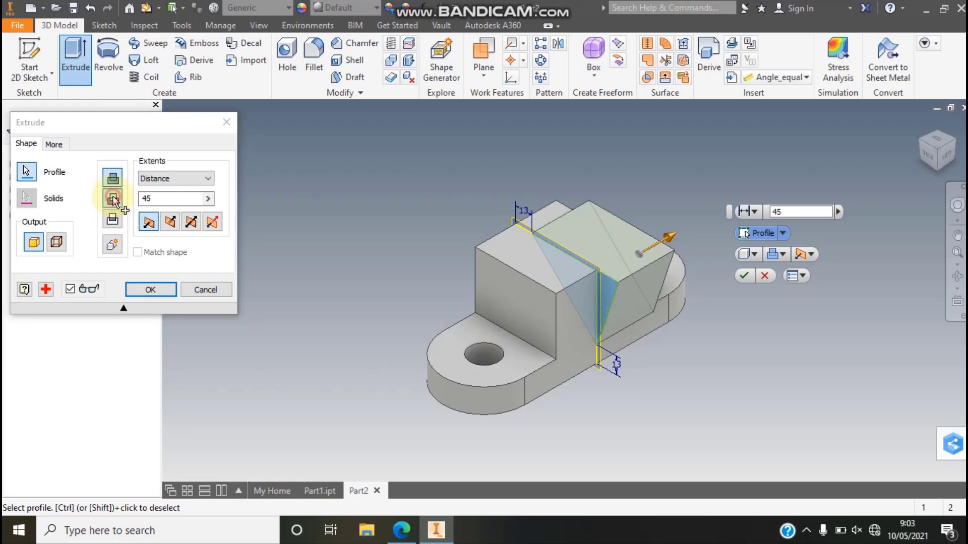
pyautogui.click(192, 228)
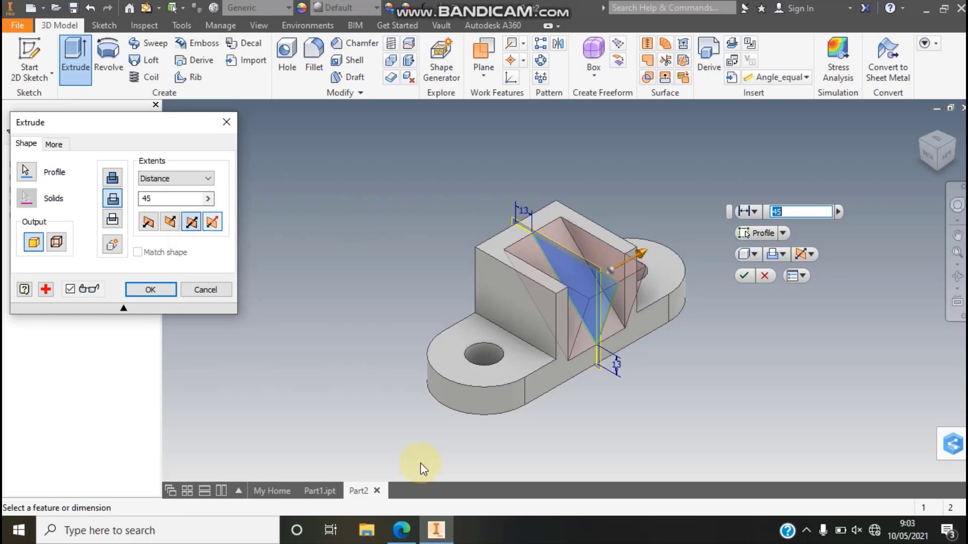
# Check the drawing for the slot width and complete the 38 mm symmetric cut
pyautogui.click(416, 529)
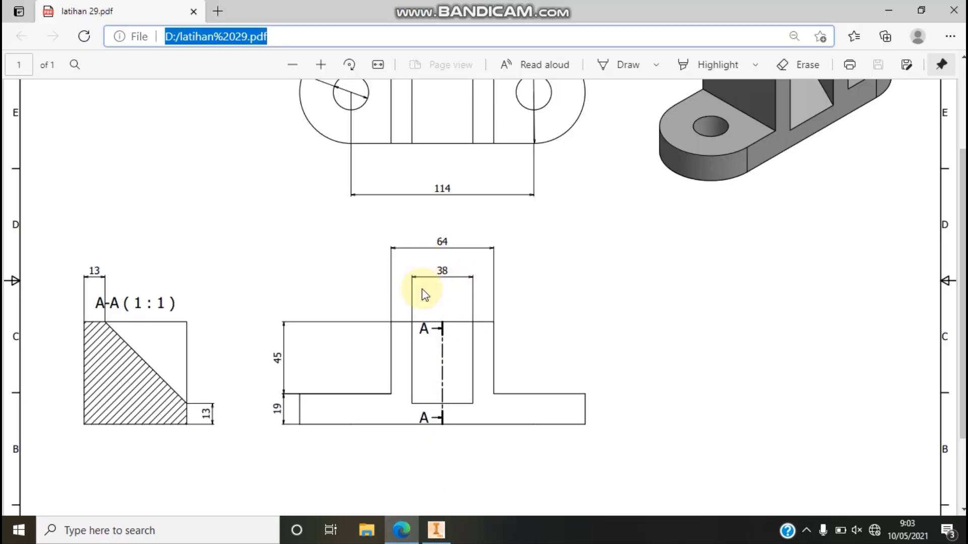
pyautogui.click(436, 530)
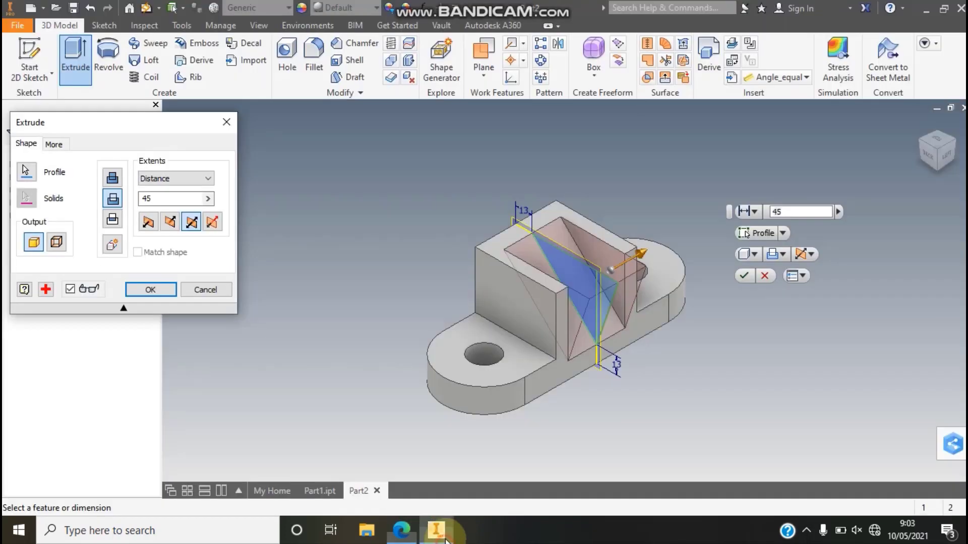
pyautogui.moveTo(802, 216); pyautogui.dragTo(757, 213)
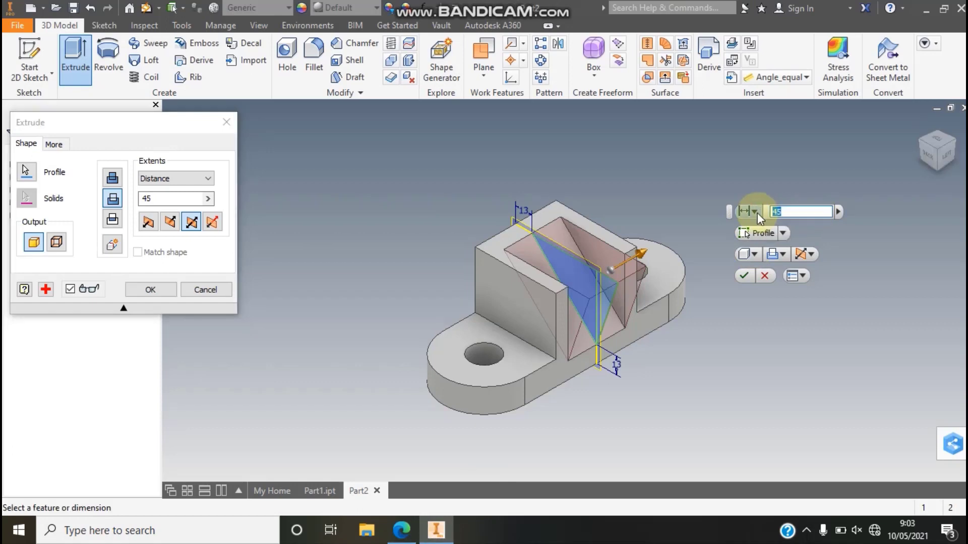
pyautogui.write('38')
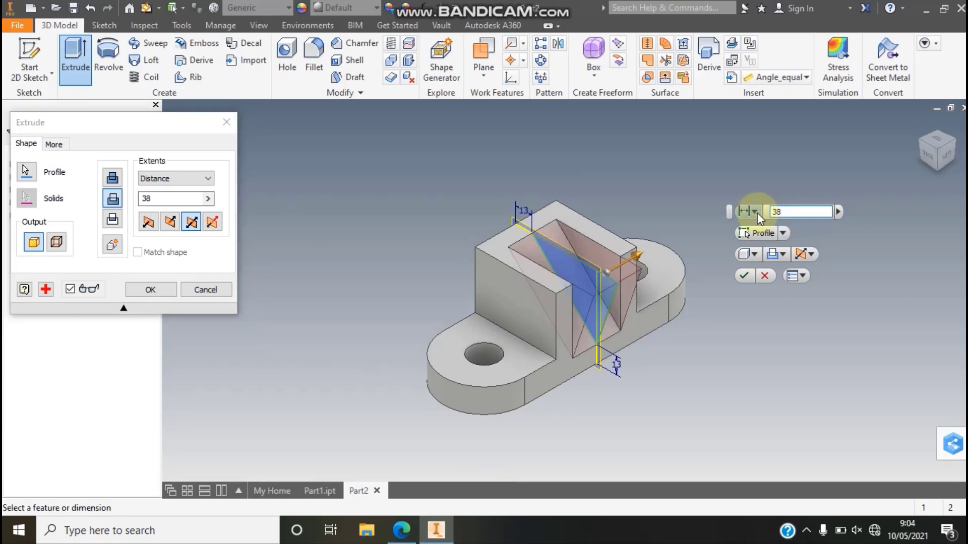
pyautogui.click(163, 290)
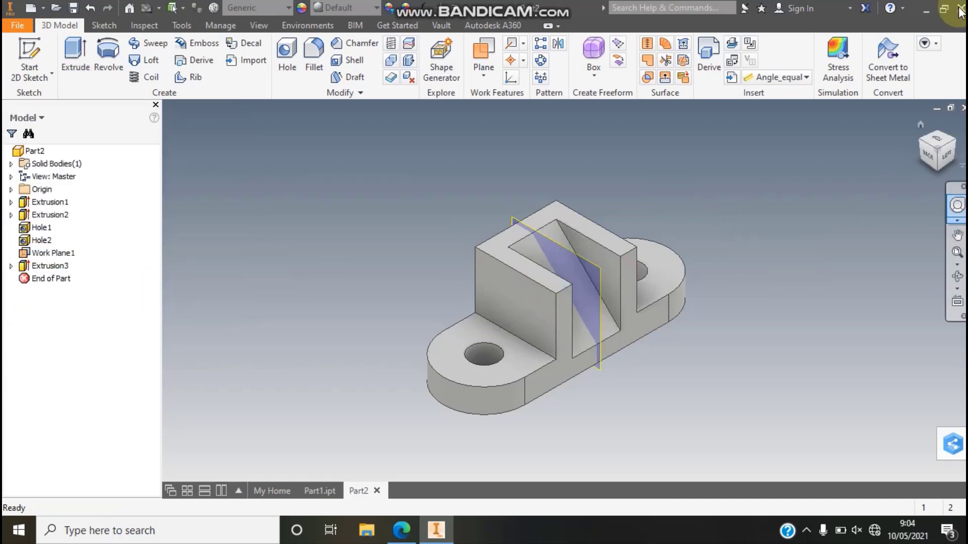
# Hide Work Plane1, zoom to fit the part, and orbit to inspect it
pyautogui.click(598, 262)
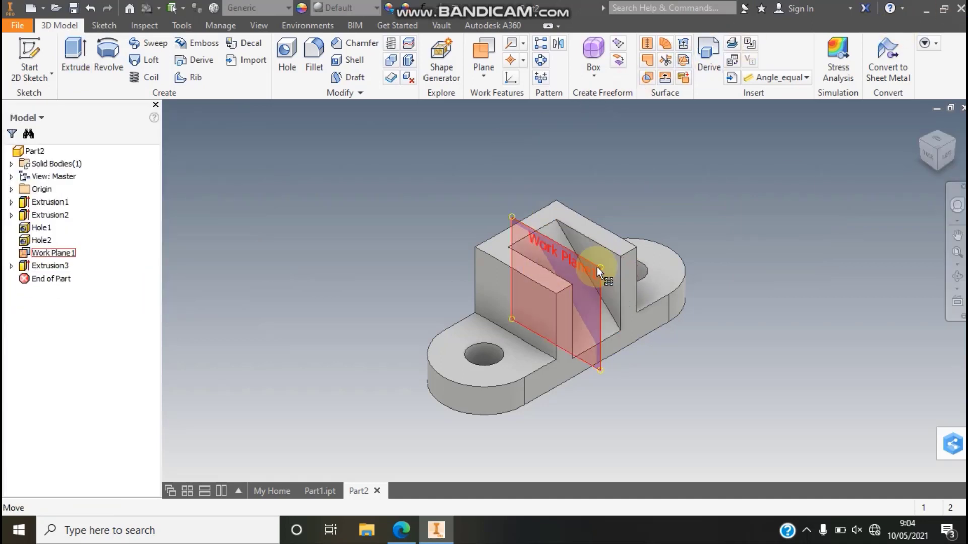
pyautogui.rightClick(594, 270)
pyautogui.click(631, 183)
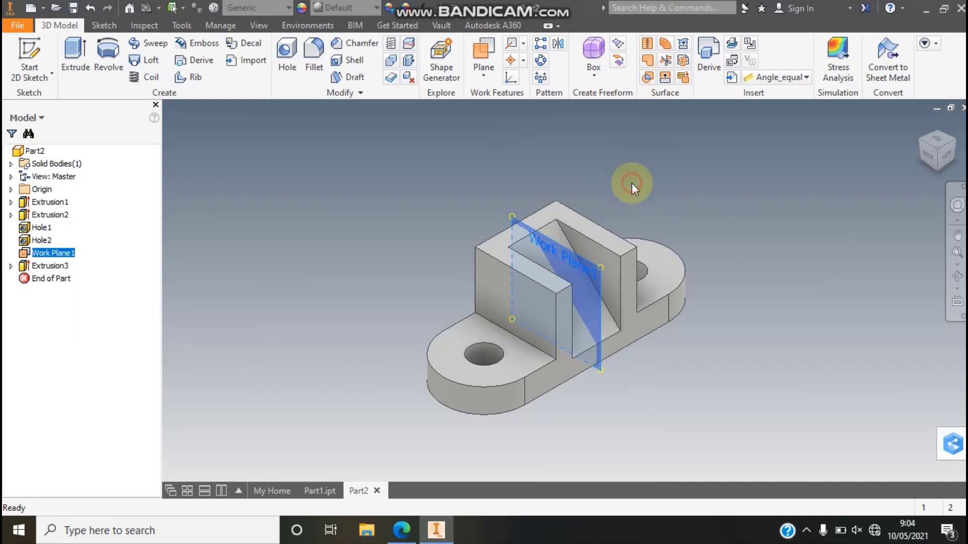
pyautogui.click(957, 258)
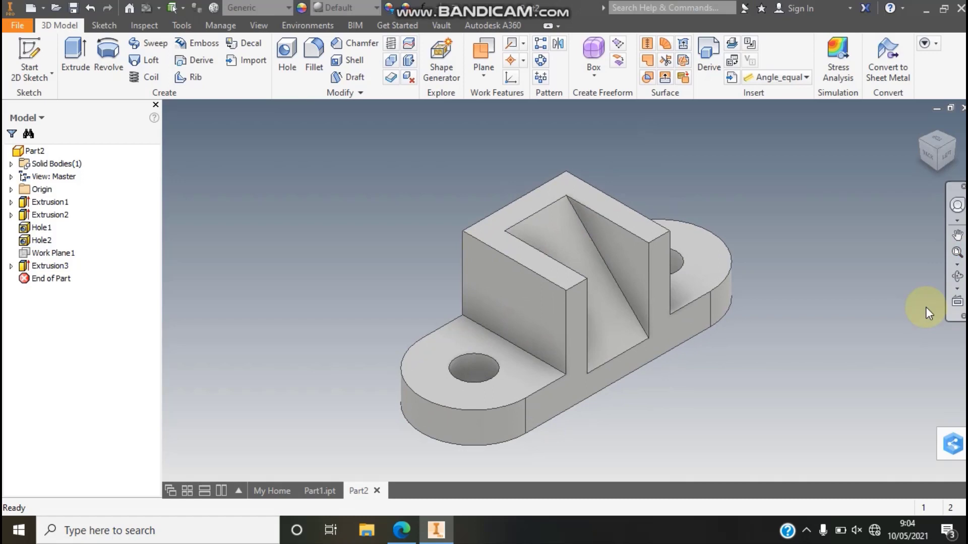
pyautogui.click(957, 276)
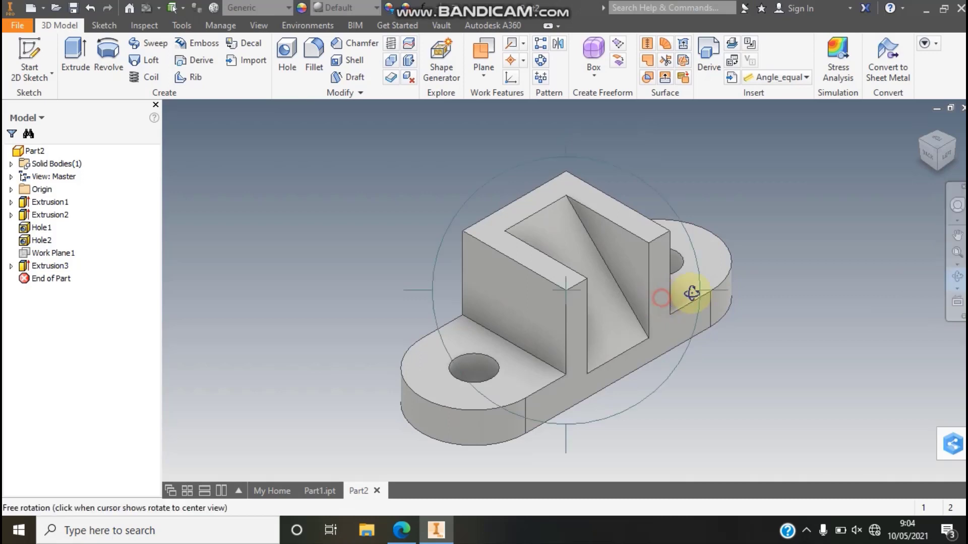
pyautogui.moveTo(688, 292)
pyautogui.mouseDown()
pyautogui.moveTo(626, 292)
pyautogui.moveTo(674, 287)
pyautogui.moveTo(700, 299)
pyautogui.moveTo(735, 287)
pyautogui.moveTo(748, 277)
pyautogui.moveTo(739, 255)
pyautogui.moveTo(726, 287)
pyautogui.moveTo(707, 273)
pyautogui.moveTo(715, 253)
pyautogui.moveTo(734, 238)
pyautogui.moveTo(754, 263)
pyautogui.moveTo(733, 256)
pyautogui.moveTo(780, 233)
pyautogui.moveTo(762, 270)
pyautogui.moveTo(748, 219)
pyautogui.moveTo(783, 263)
pyautogui.moveTo(797, 190)
pyautogui.moveTo(805, 232)
pyautogui.mouseUp()
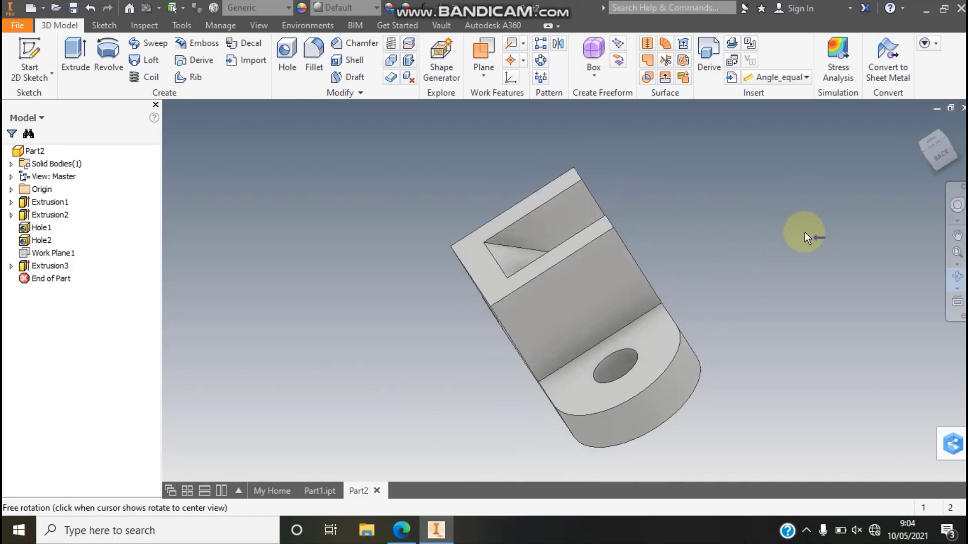